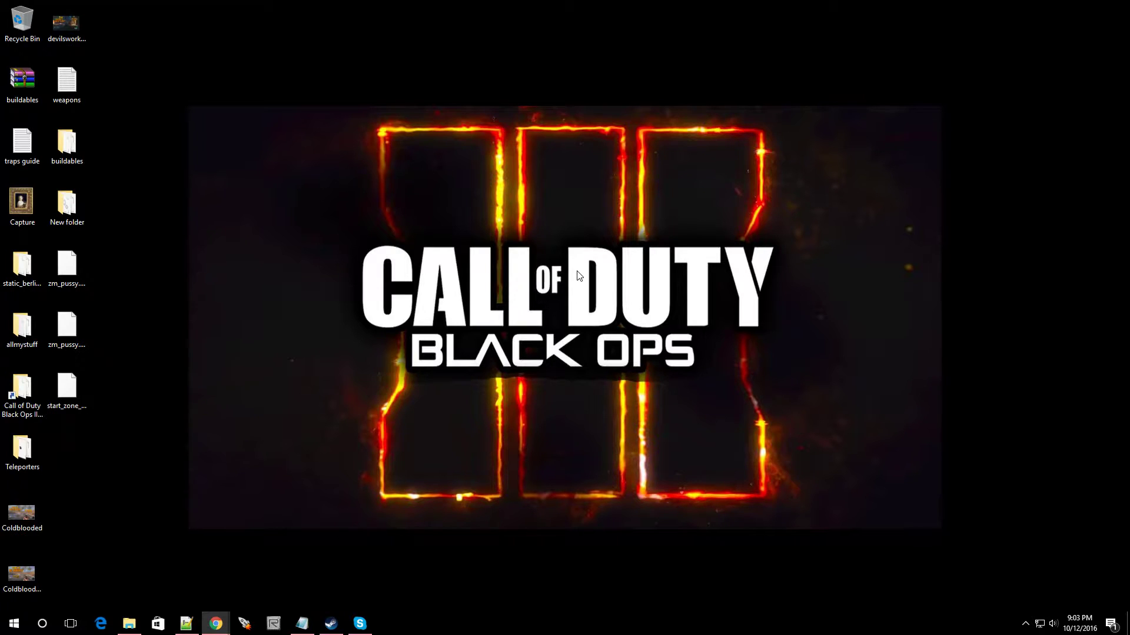
Step: Open the Black Ops III Mod Tools Launcher, tick the zm_they_live map and show its zone folder
click(244, 623)
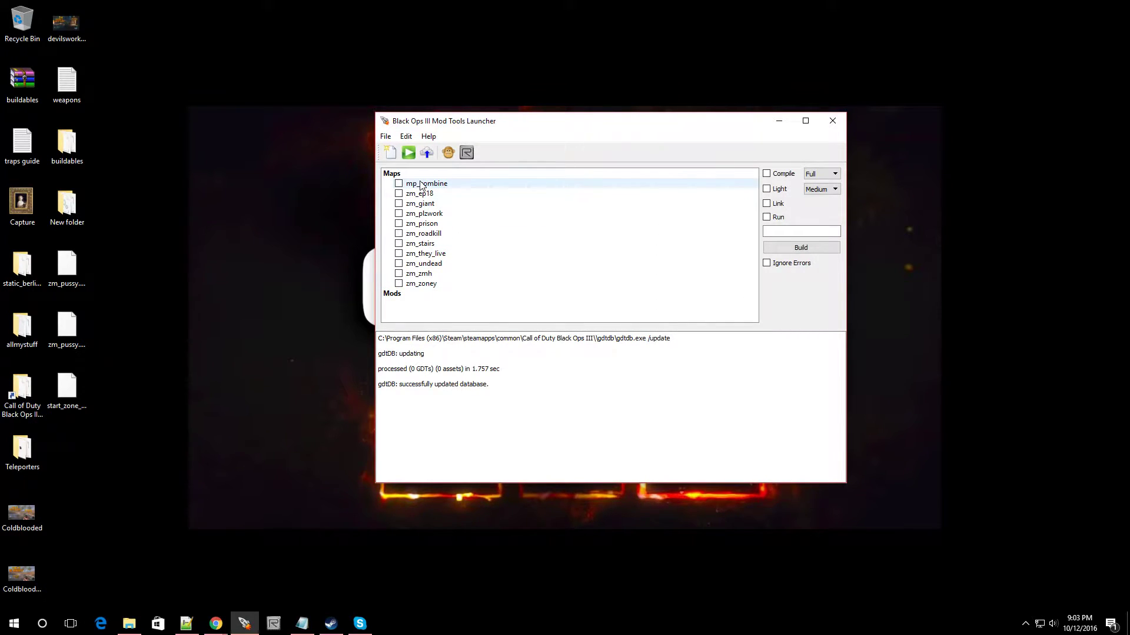
click(399, 254)
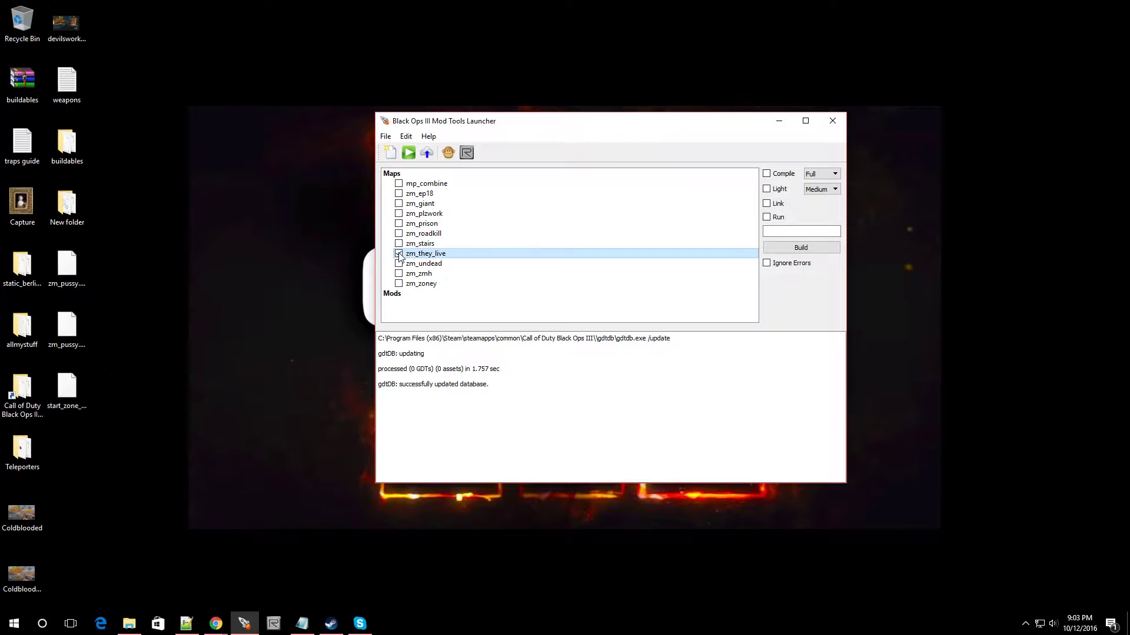
right_click(435, 257)
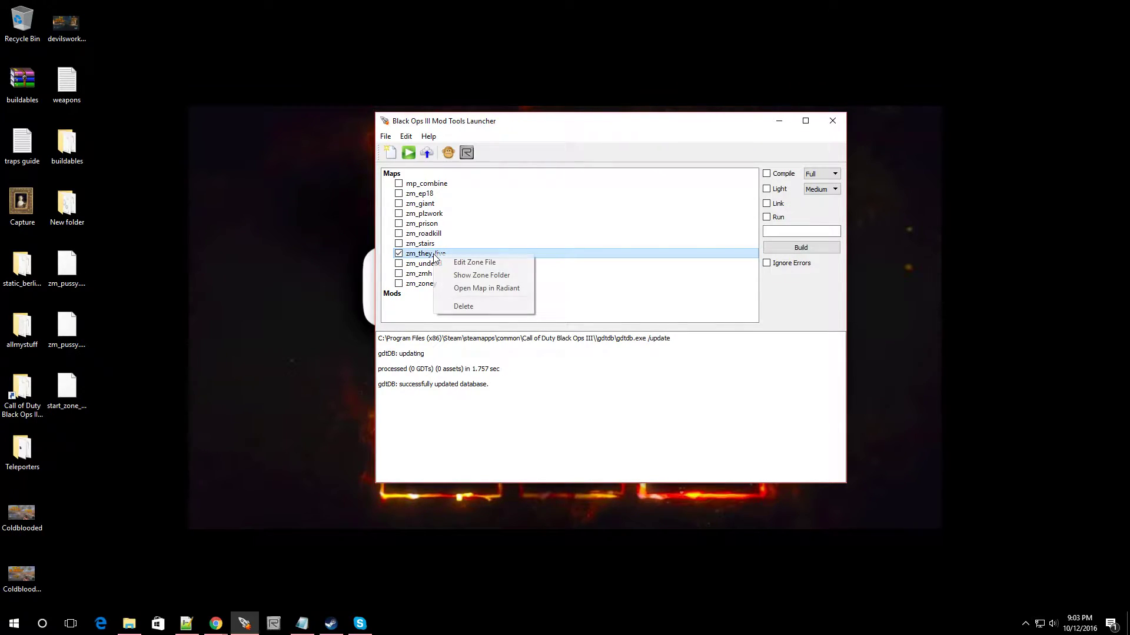
click(468, 276)
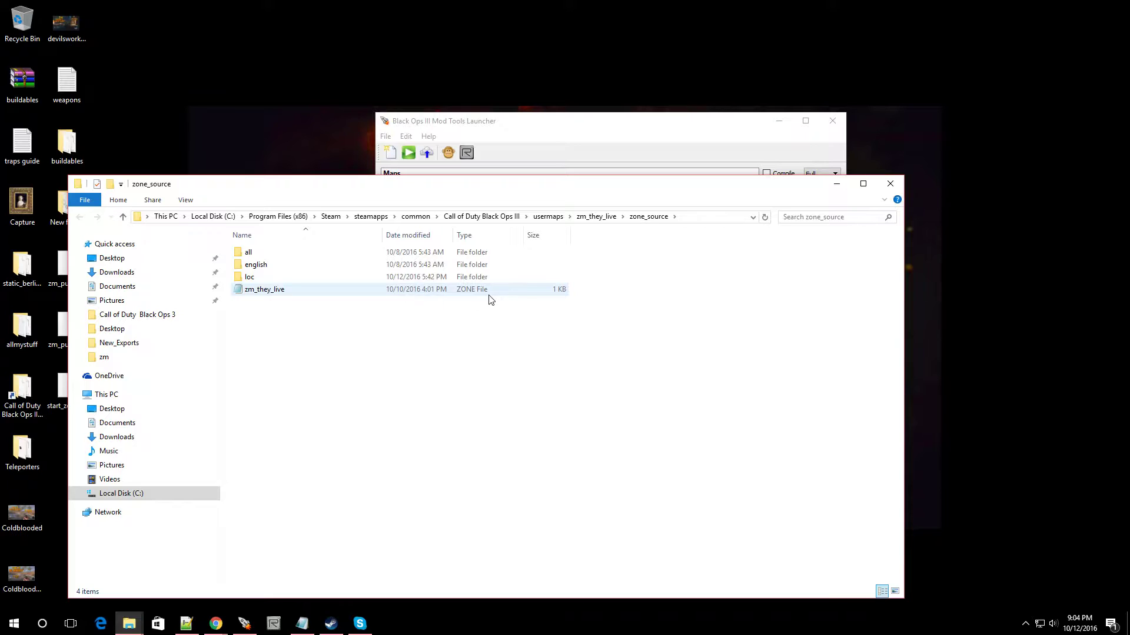
Step: Open the zm_they_live GSC script from the map's scripts\zm folder in Notepad++, declining to reload the file from disk
click(596, 217)
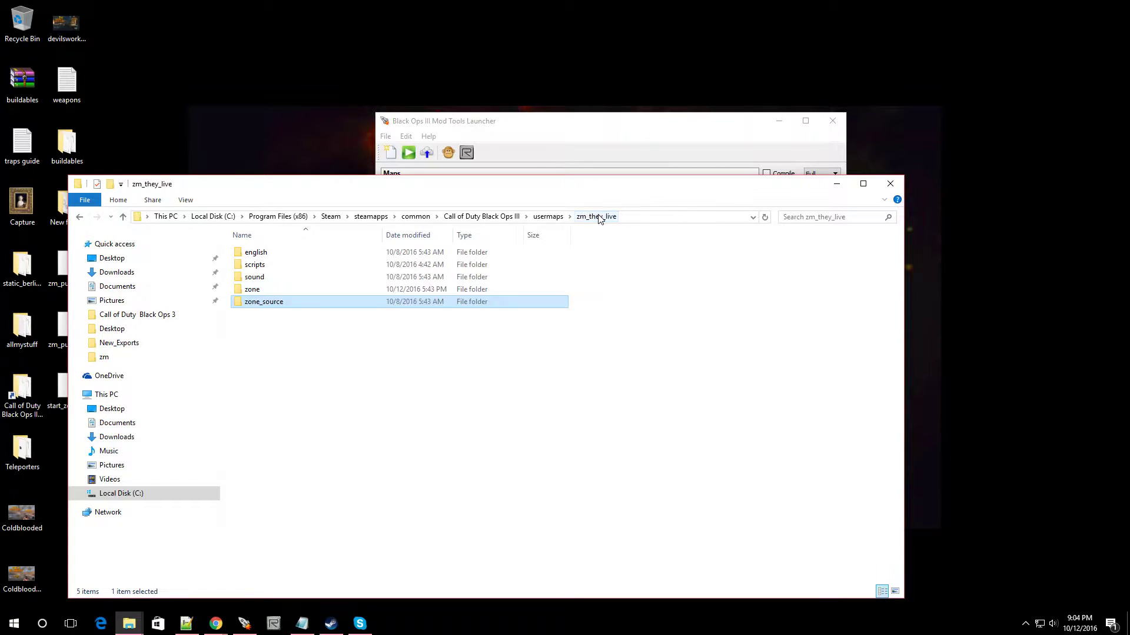
double_click(266, 266)
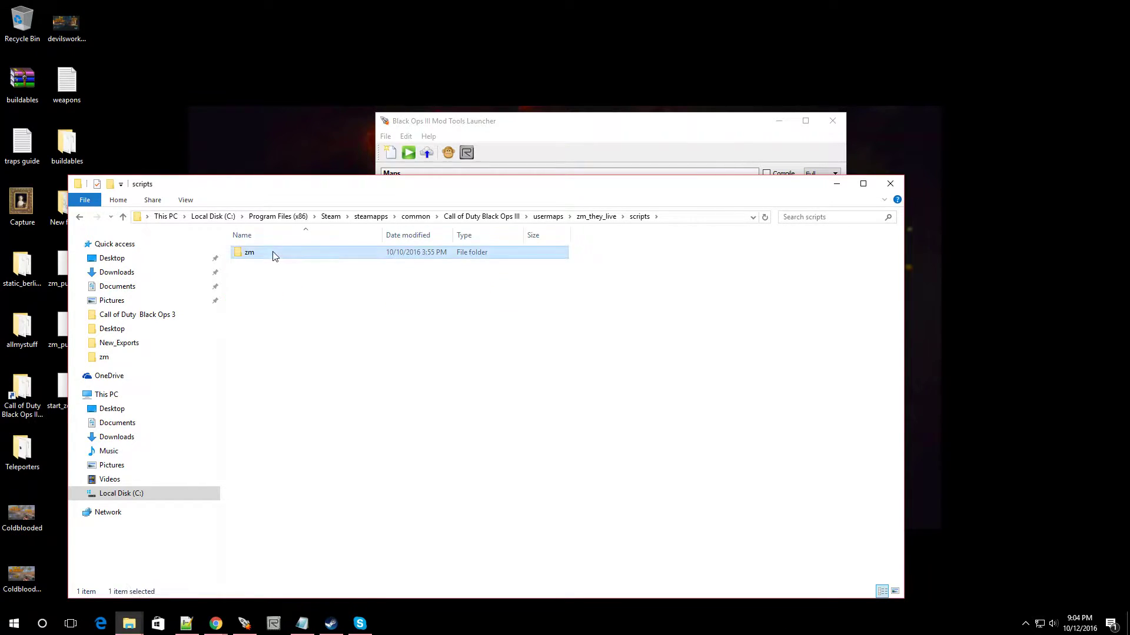
double_click(271, 255)
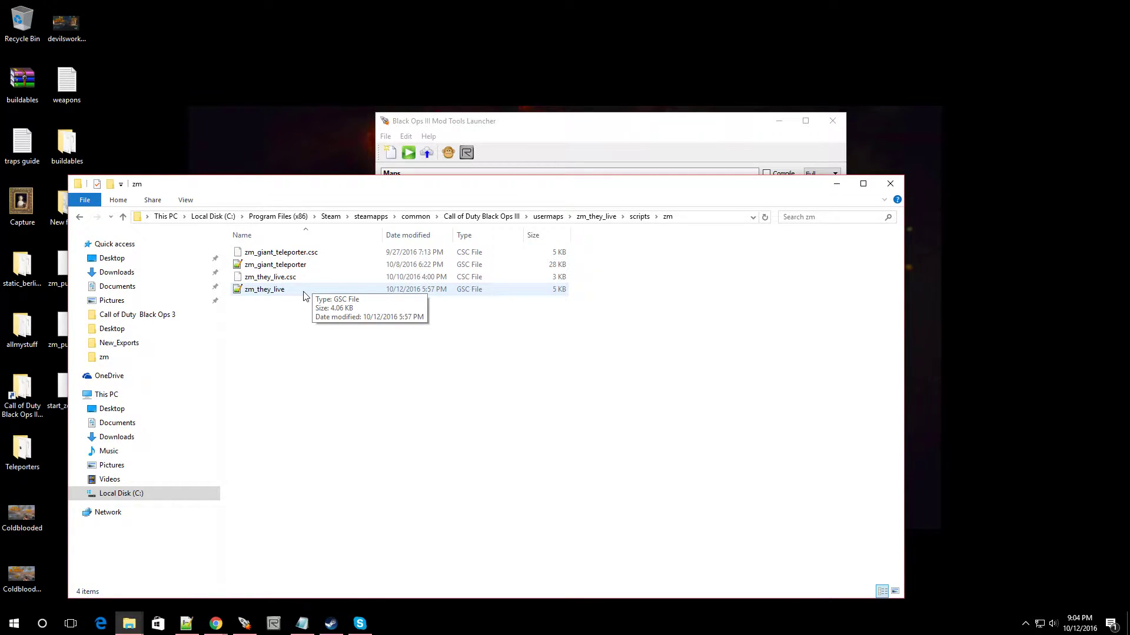
double_click(264, 290)
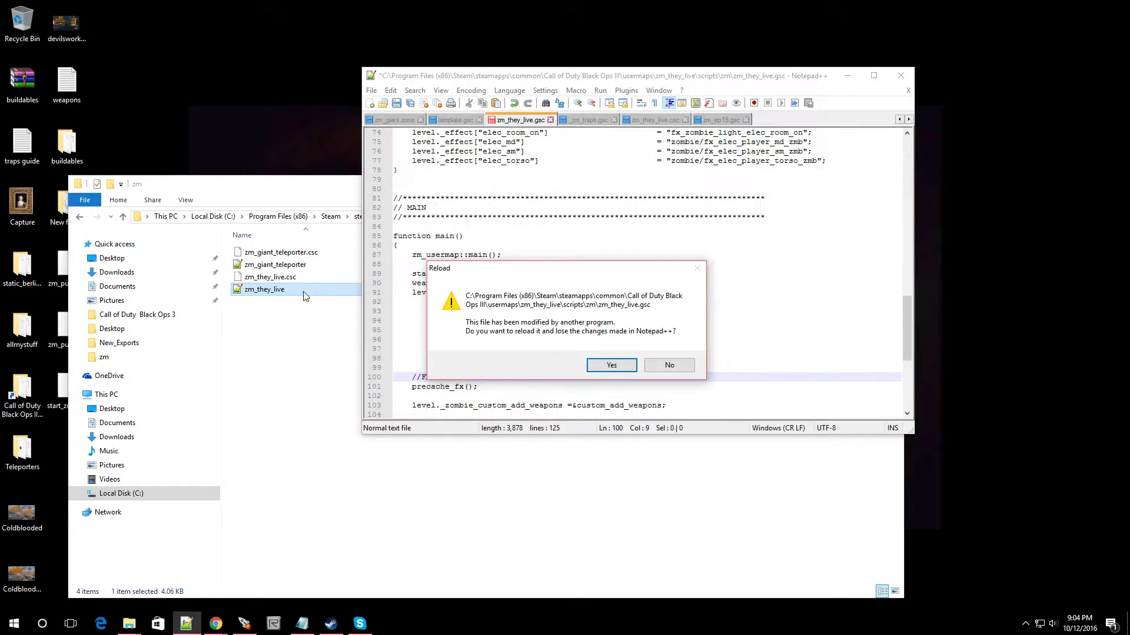
click(670, 365)
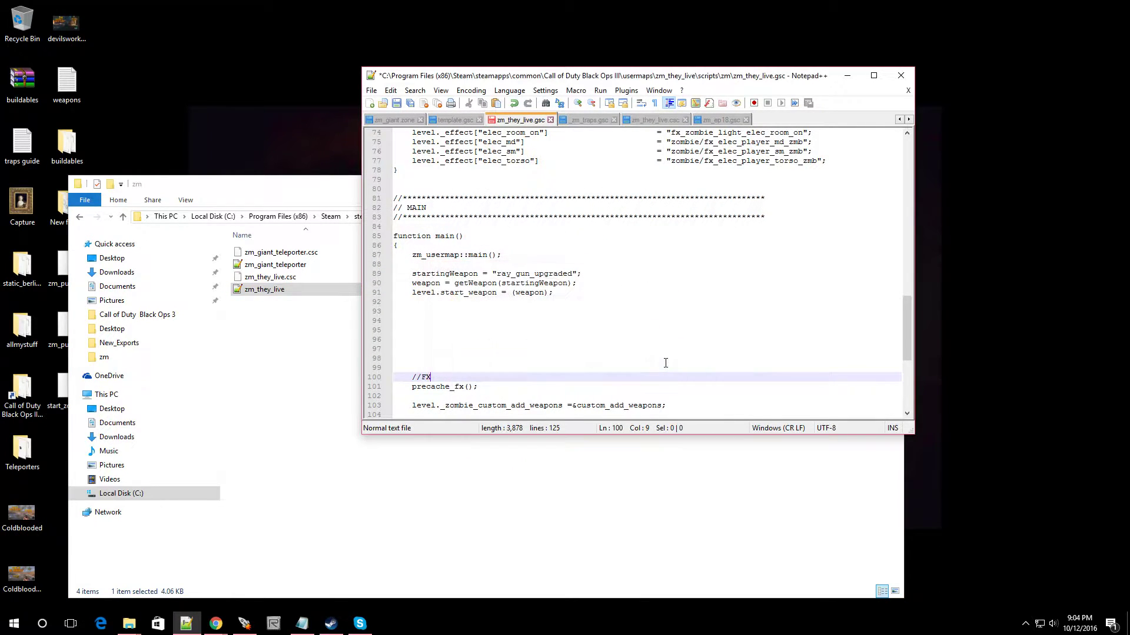
Step: Paste "#using scripts\zm\_zm_perk_widows_wine;" below the staminup line under //Perks in the GSC script, then save and close it
drag(617, 71, 472, 159)
scroll(456, 360, up, 20)
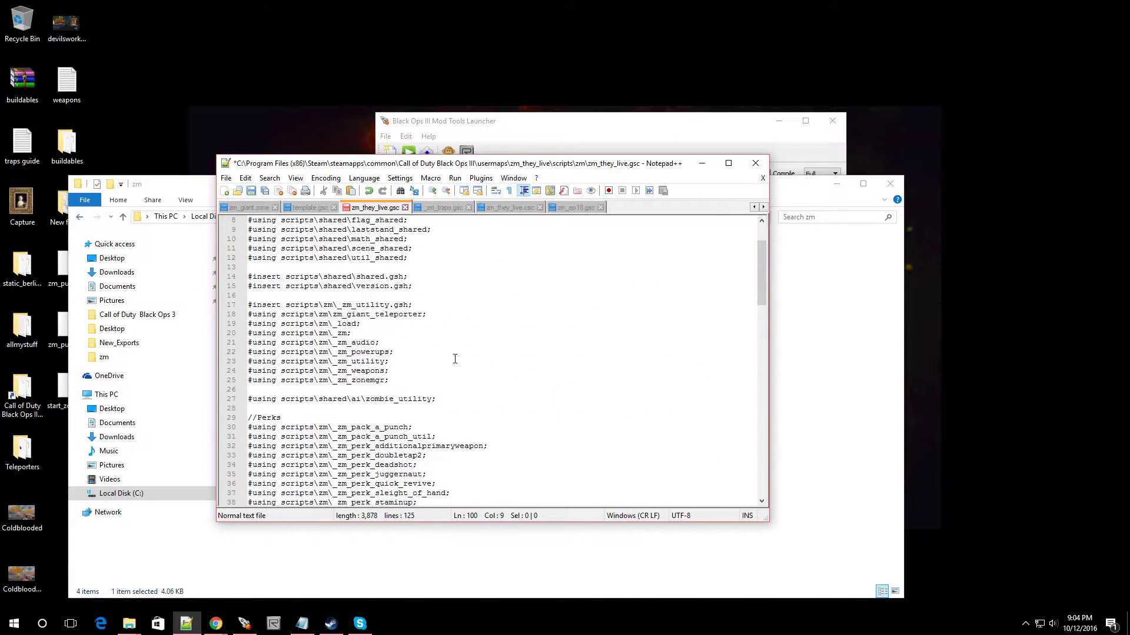
scroll(454, 359, down, 6)
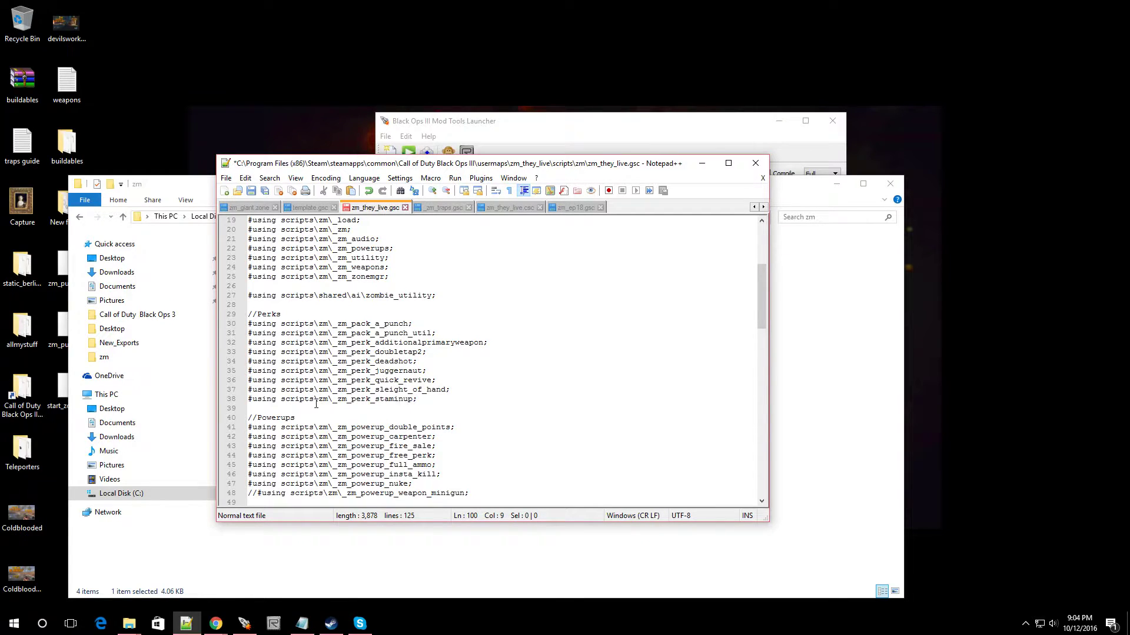
click(421, 399)
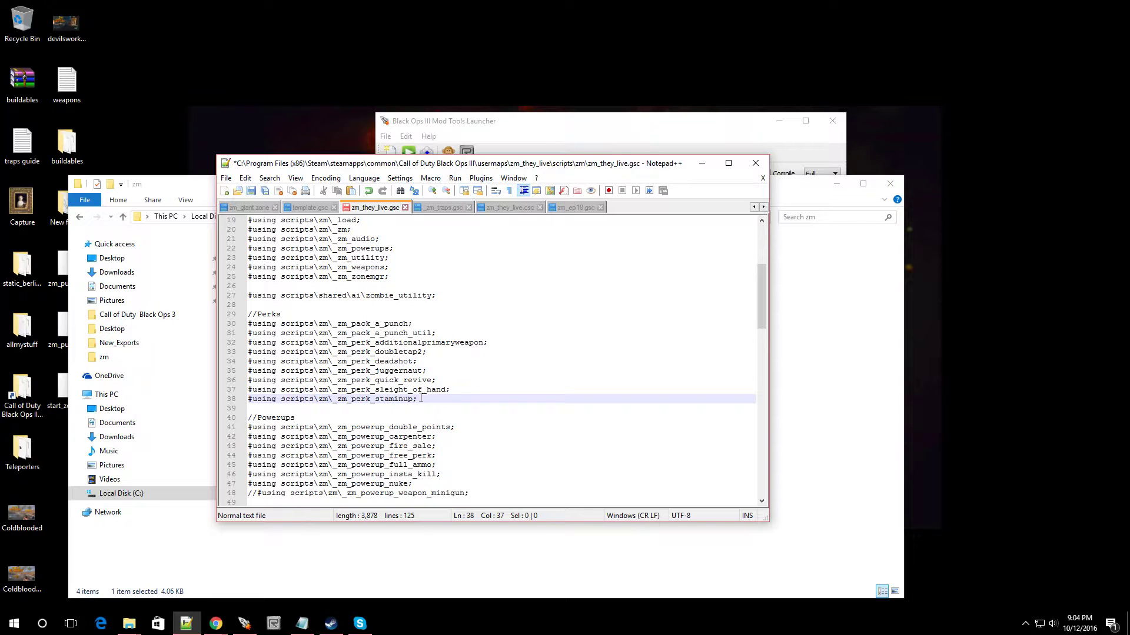
key(Return)
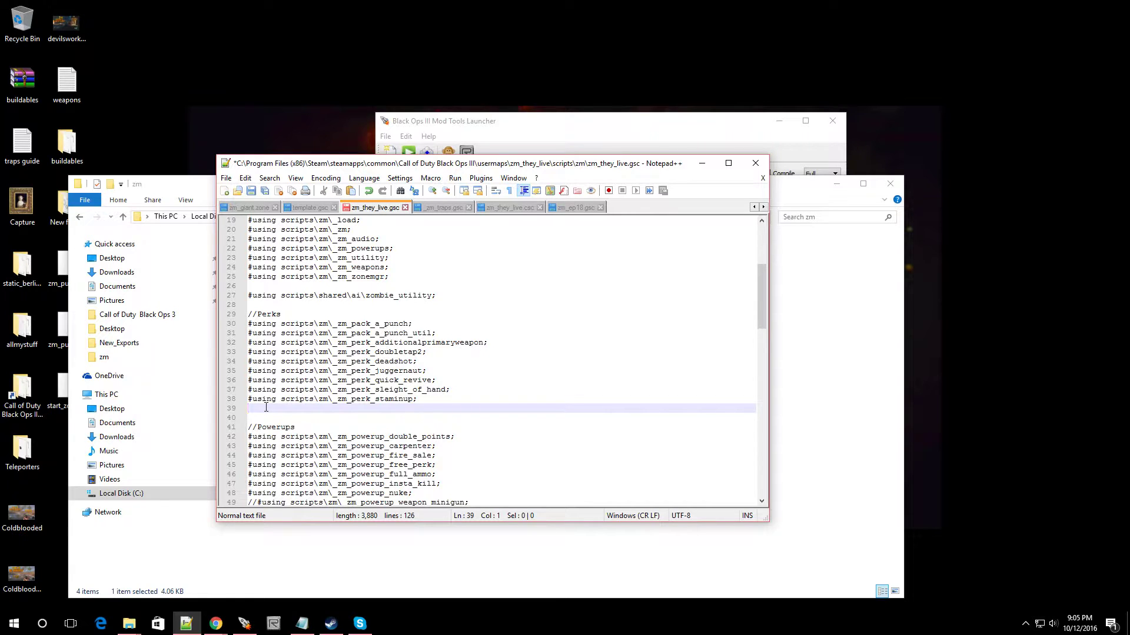
right_click(266, 407)
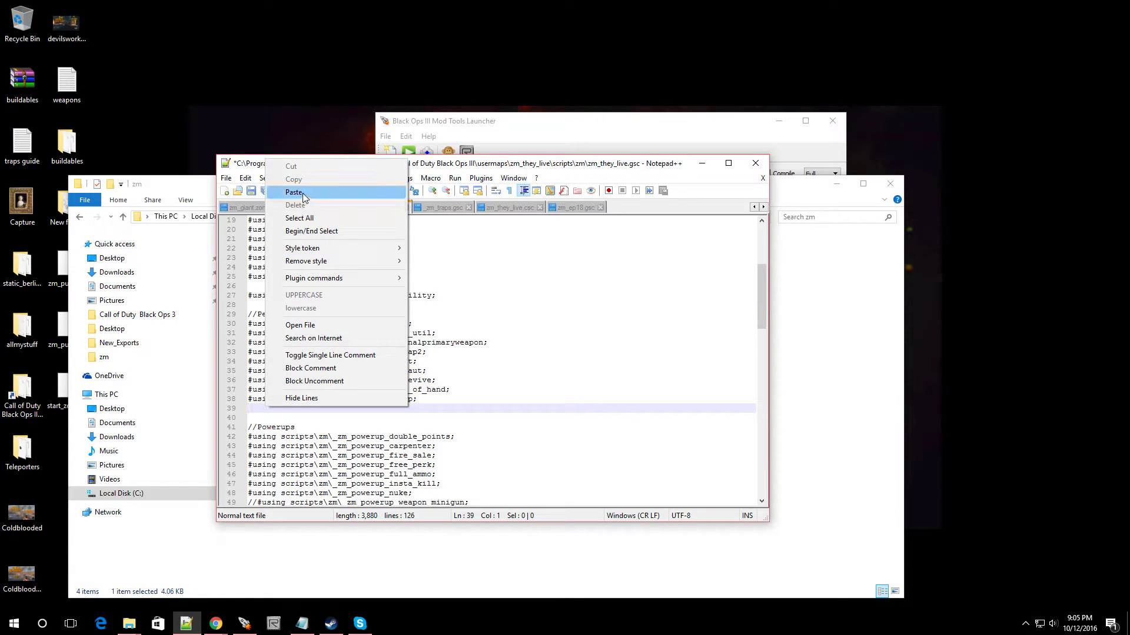
click(303, 193)
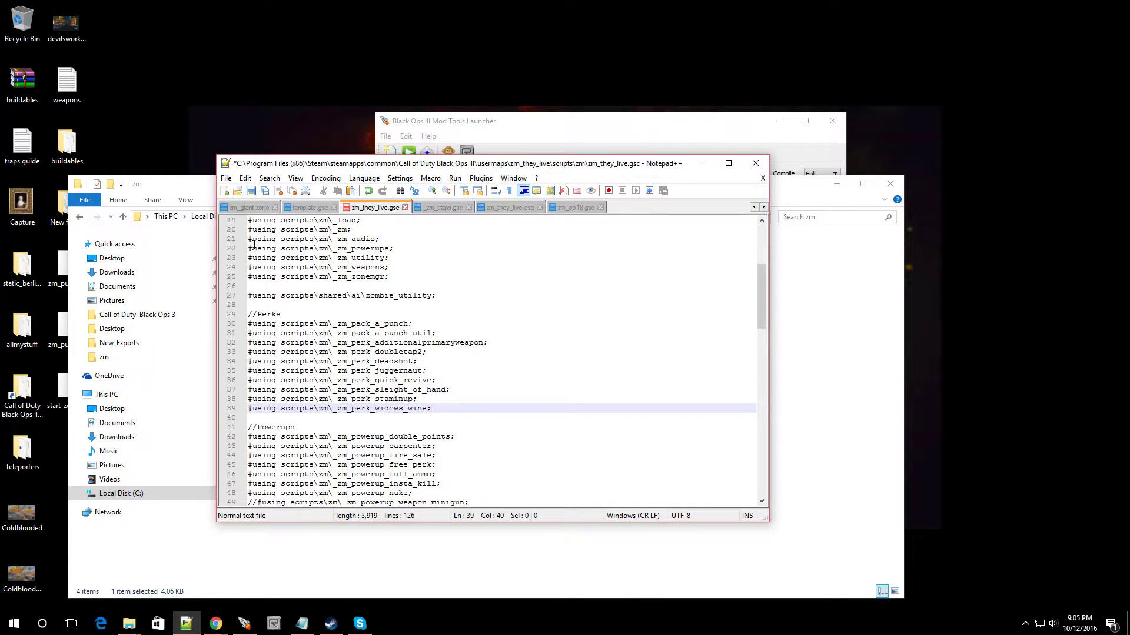
click(251, 190)
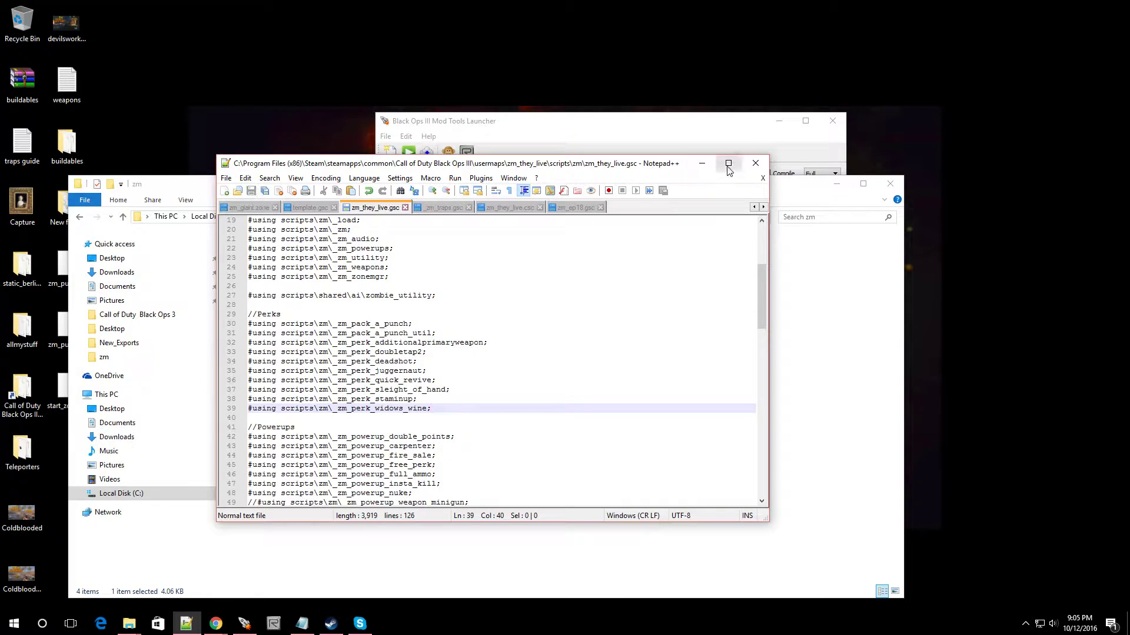
click(756, 164)
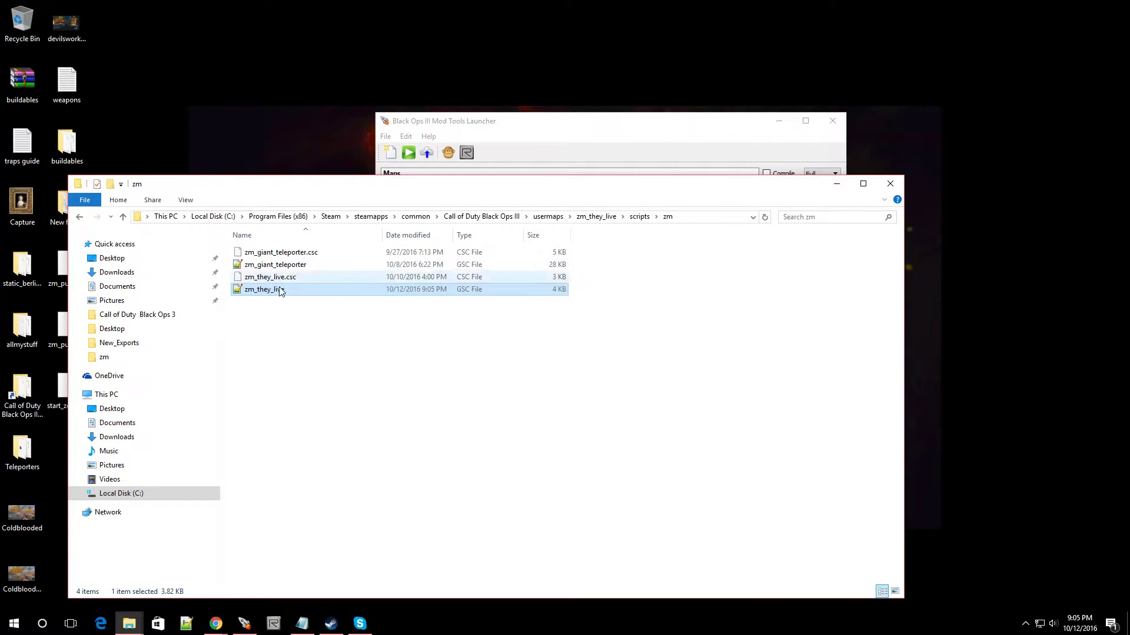
Step: Open zm_they_live.csc with Notepad, making Notepad the default app for .csc files
drag(280, 295, 292, 291)
click(311, 278)
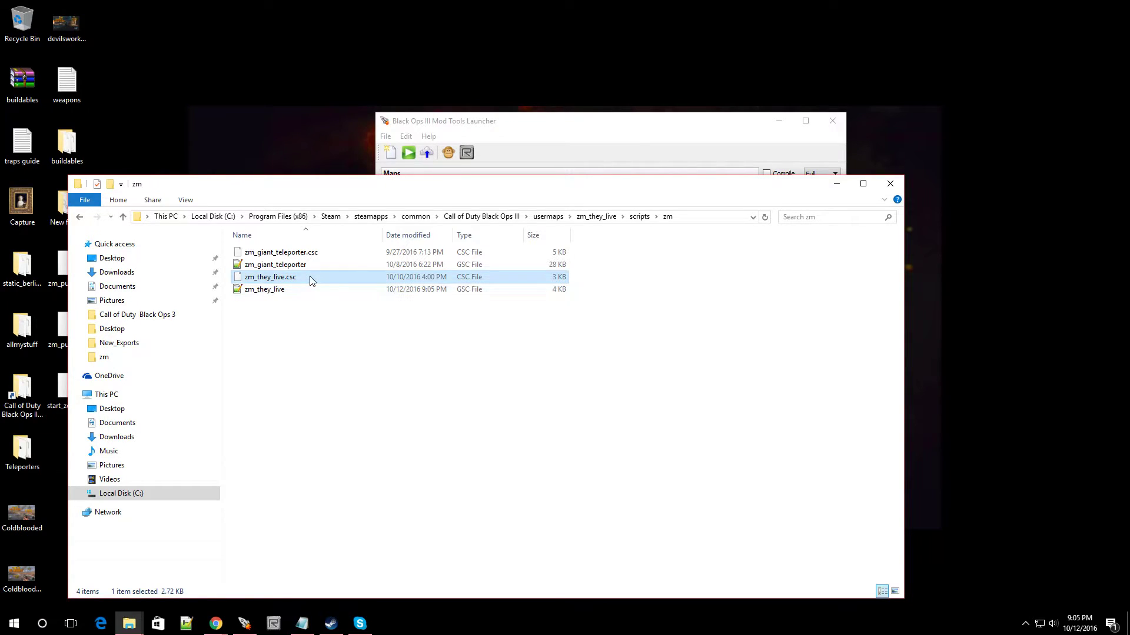
right_click(311, 281)
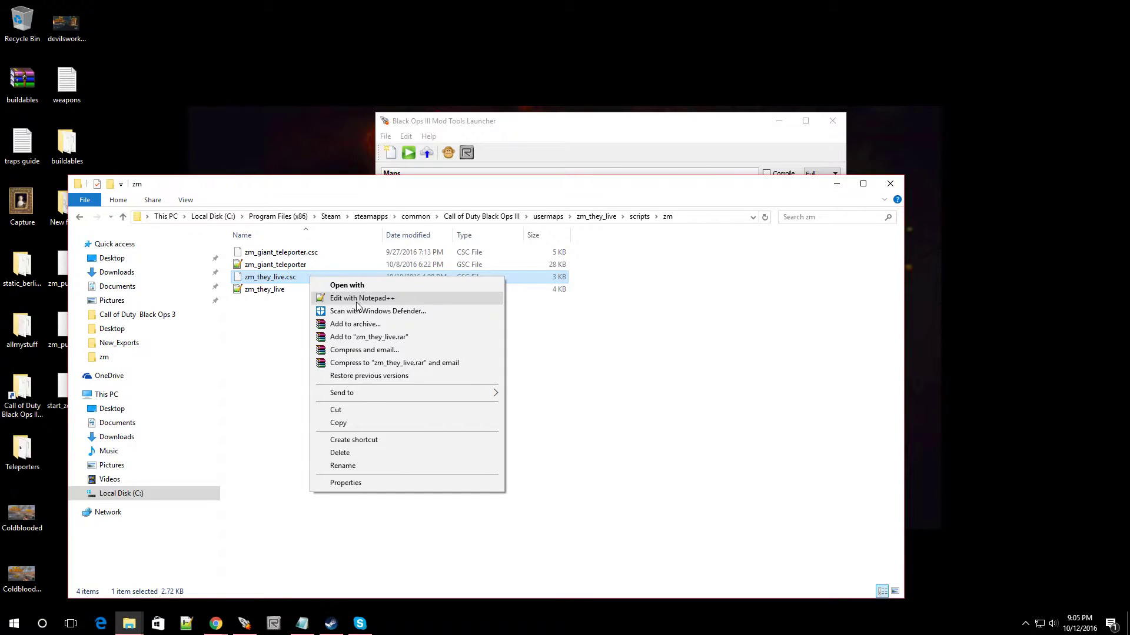
click(347, 285)
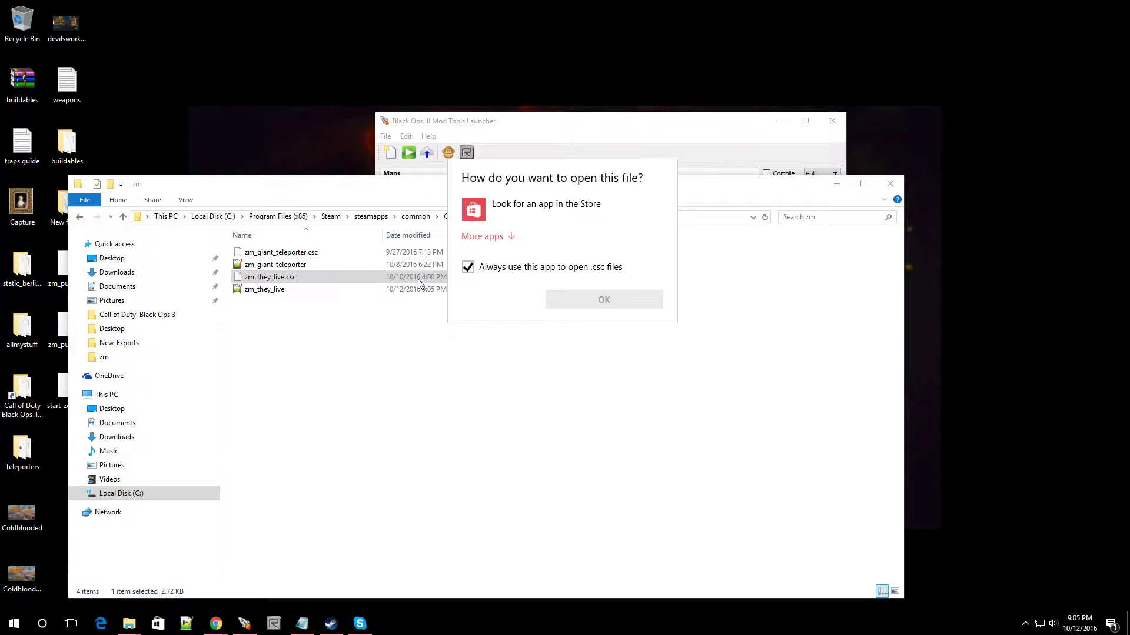
click(493, 236)
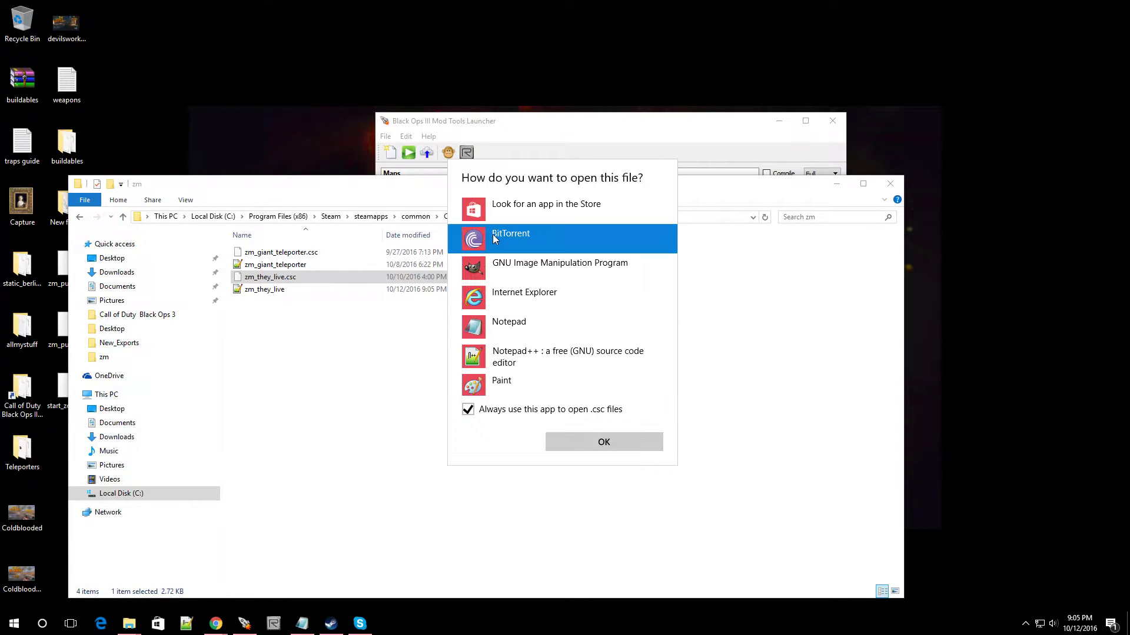
double_click(509, 320)
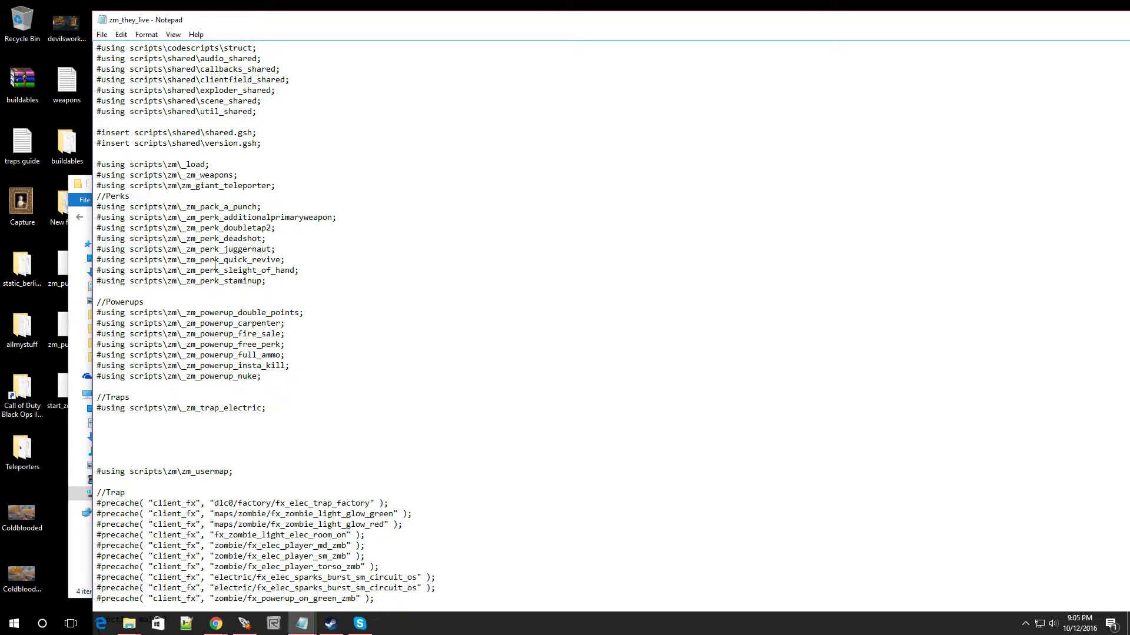
Step: Paste "#using scripts\zm\_zm_perk_widows_wine;" below the staminup line in the CSC script, then save and close the file
click(269, 283)
key(Return)
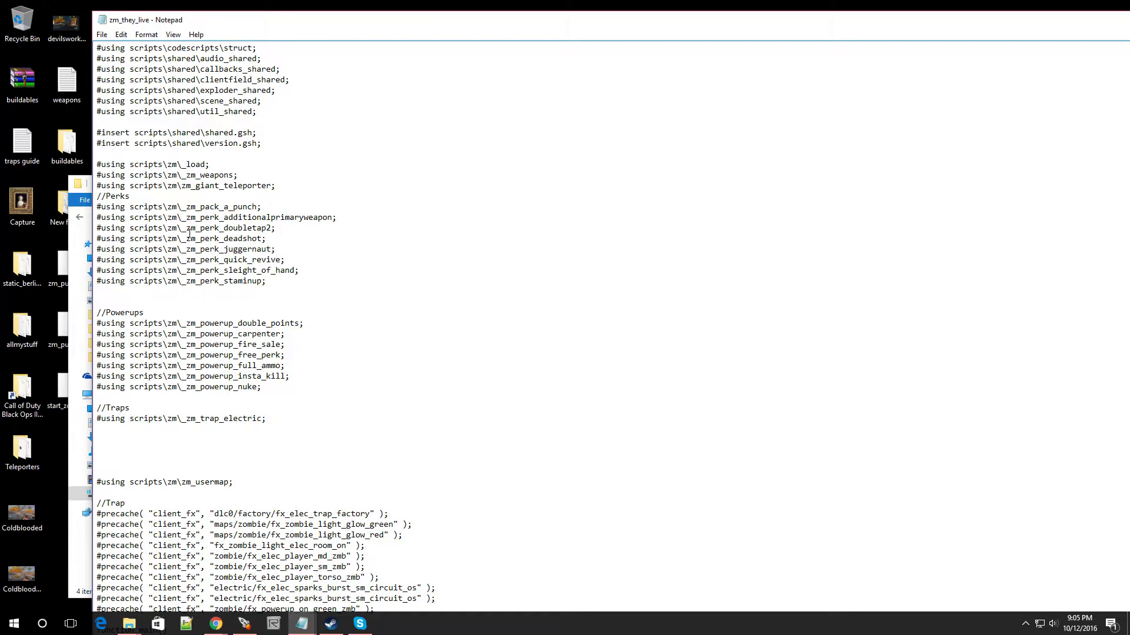
right_click(105, 285)
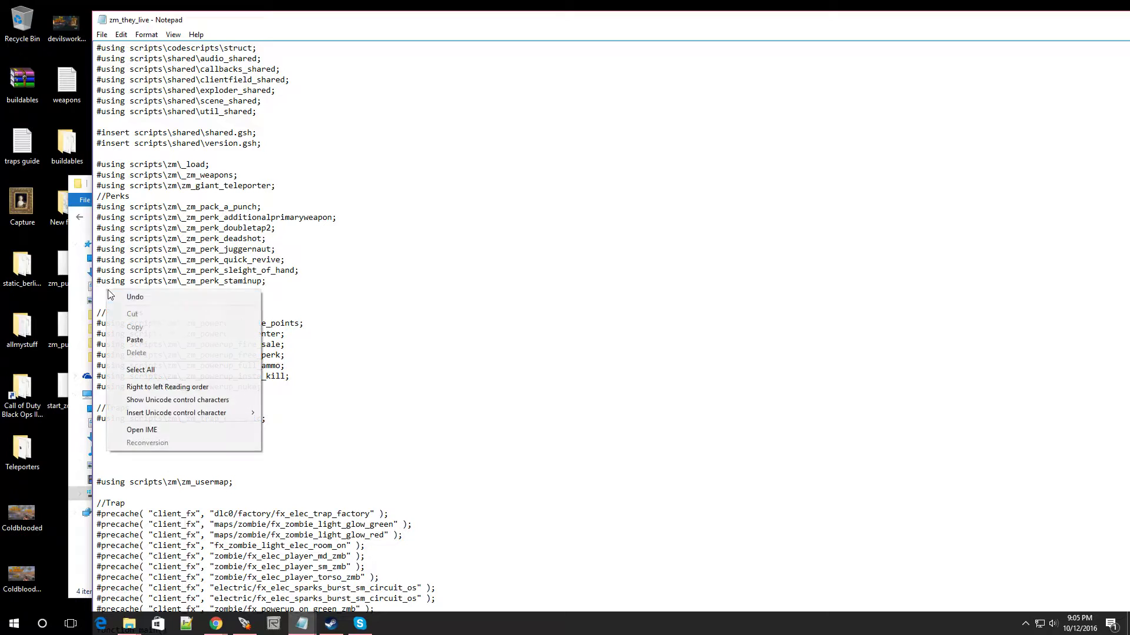
click(137, 339)
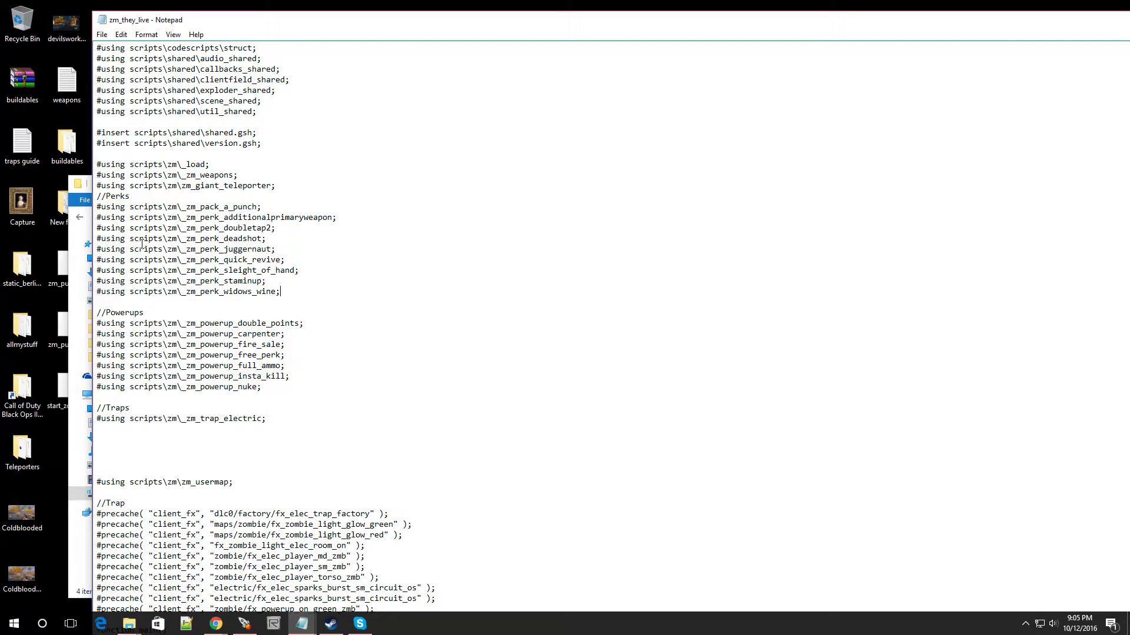
click(102, 34)
click(120, 75)
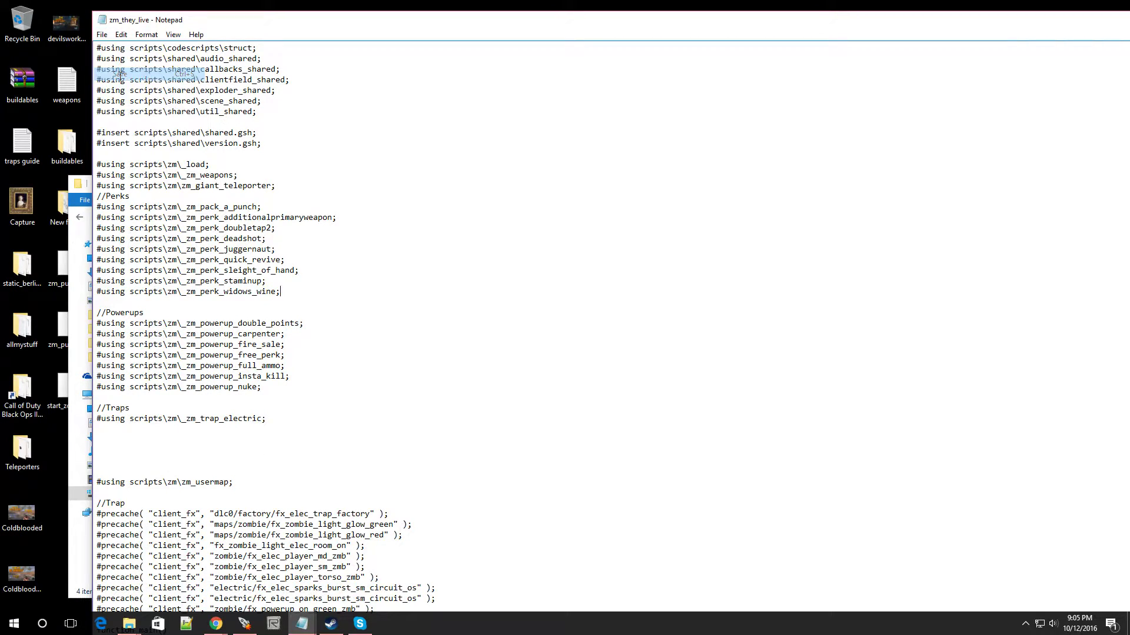
drag(1046, 28, 531, 92)
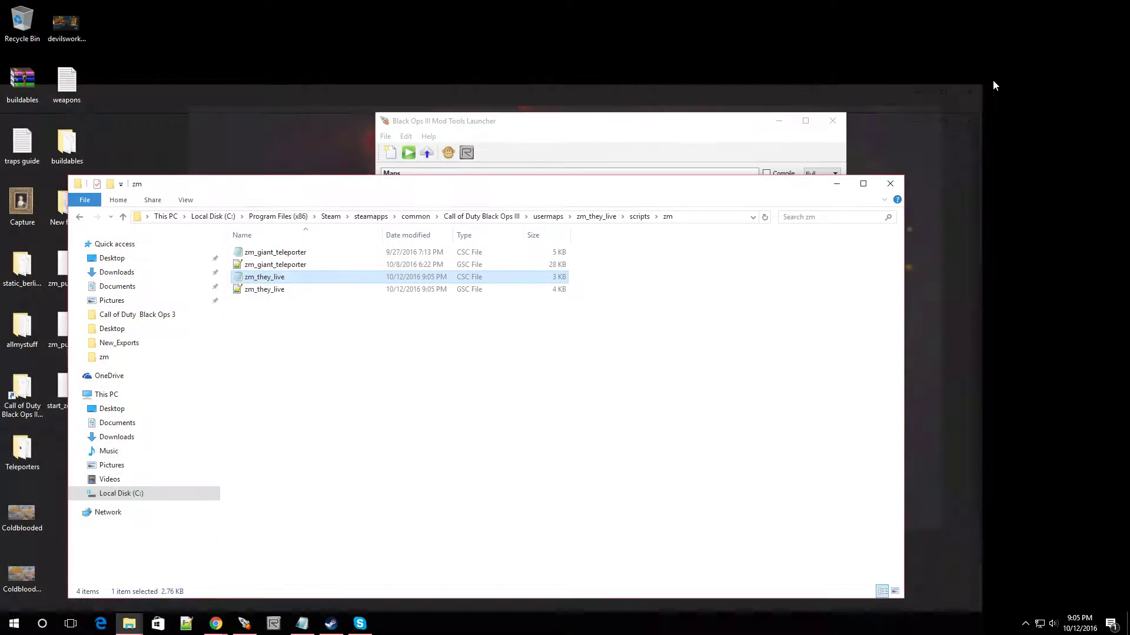
click(997, 81)
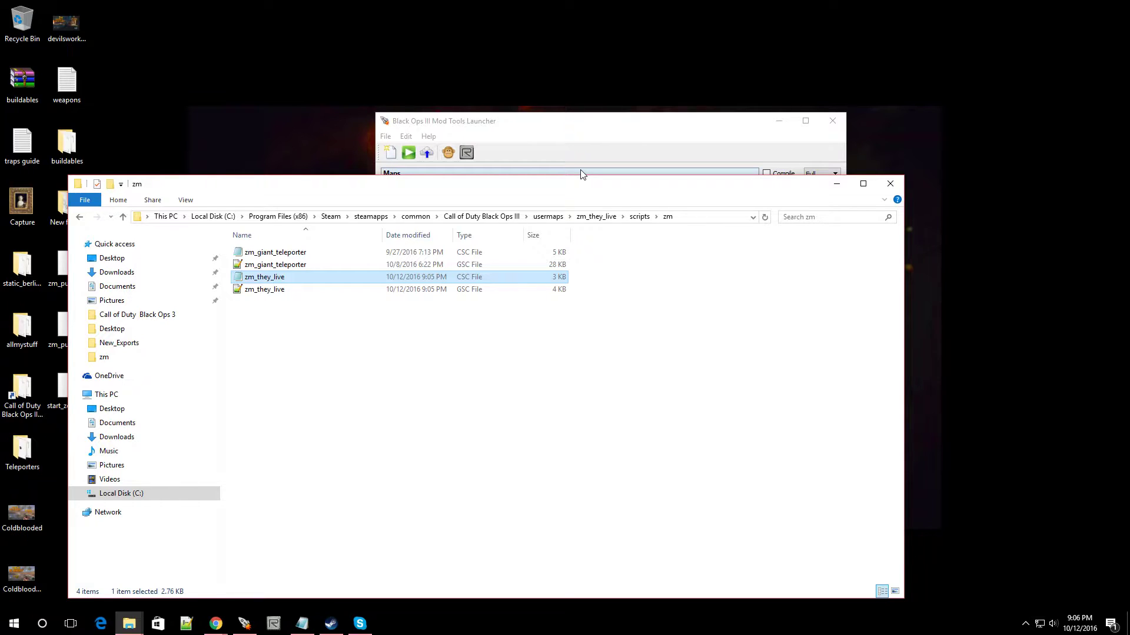
Step: Examine the perk vending prefabs in the game's map_source\_prefabs\zm\zm_core folder, then return to the Mod Tools Launcher
click(25, 396)
double_click(25, 396)
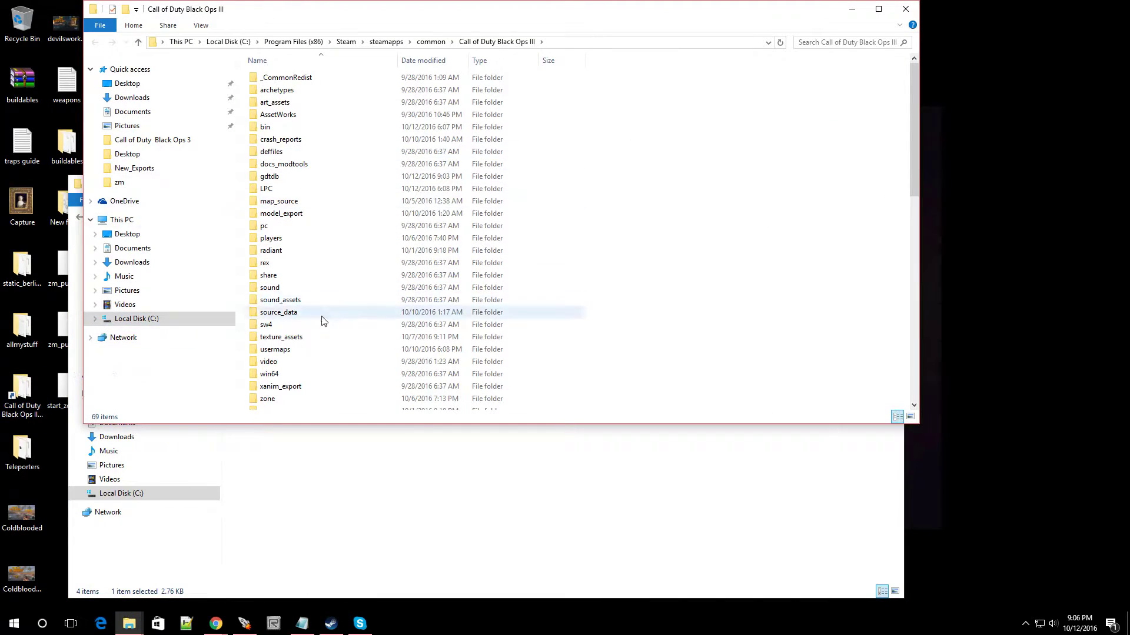
double_click(327, 201)
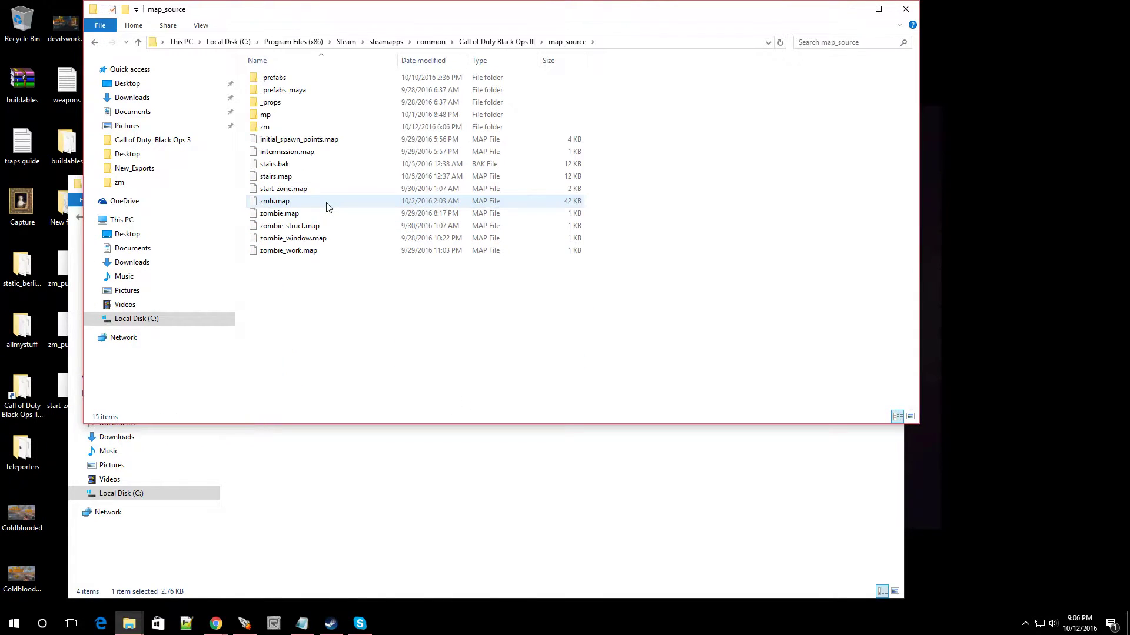
double_click(303, 77)
double_click(270, 126)
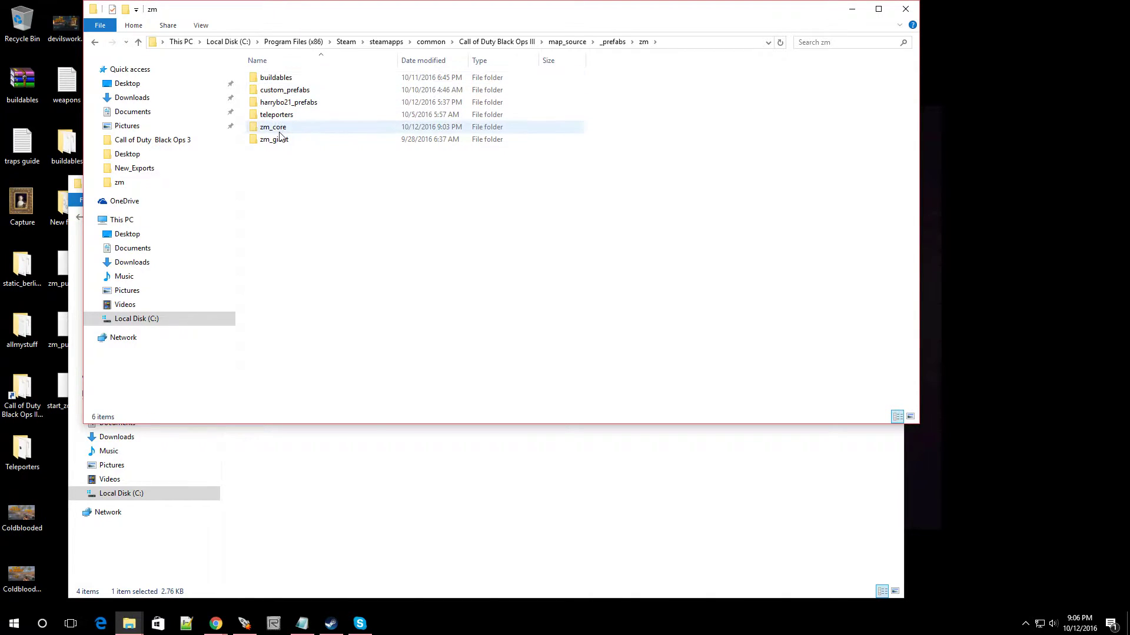
double_click(284, 130)
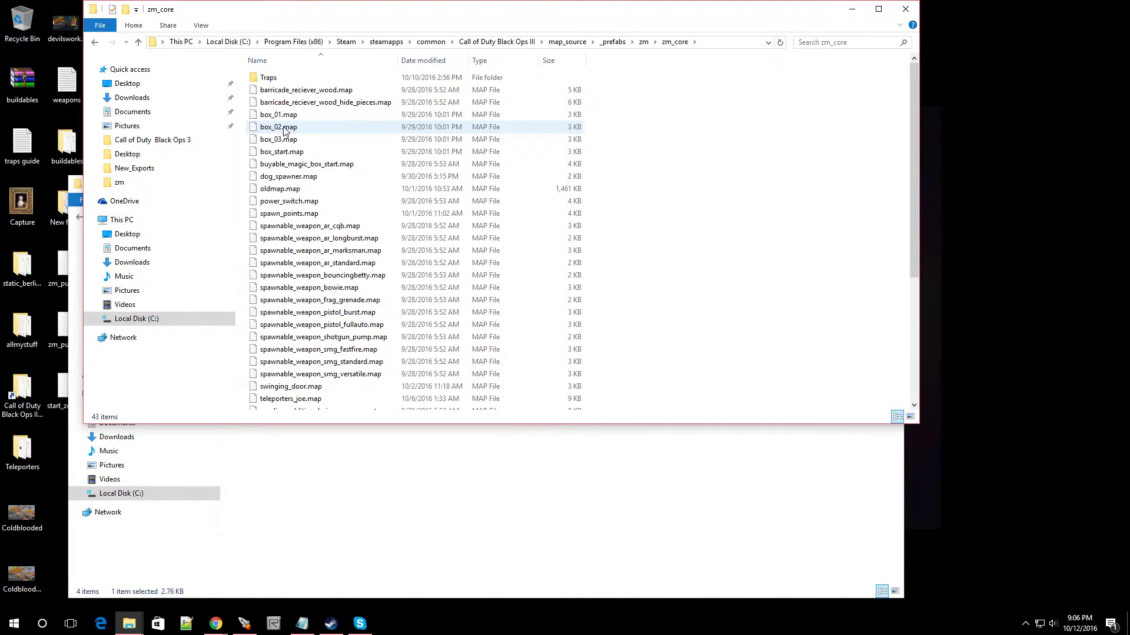
scroll(297, 268, down, 5)
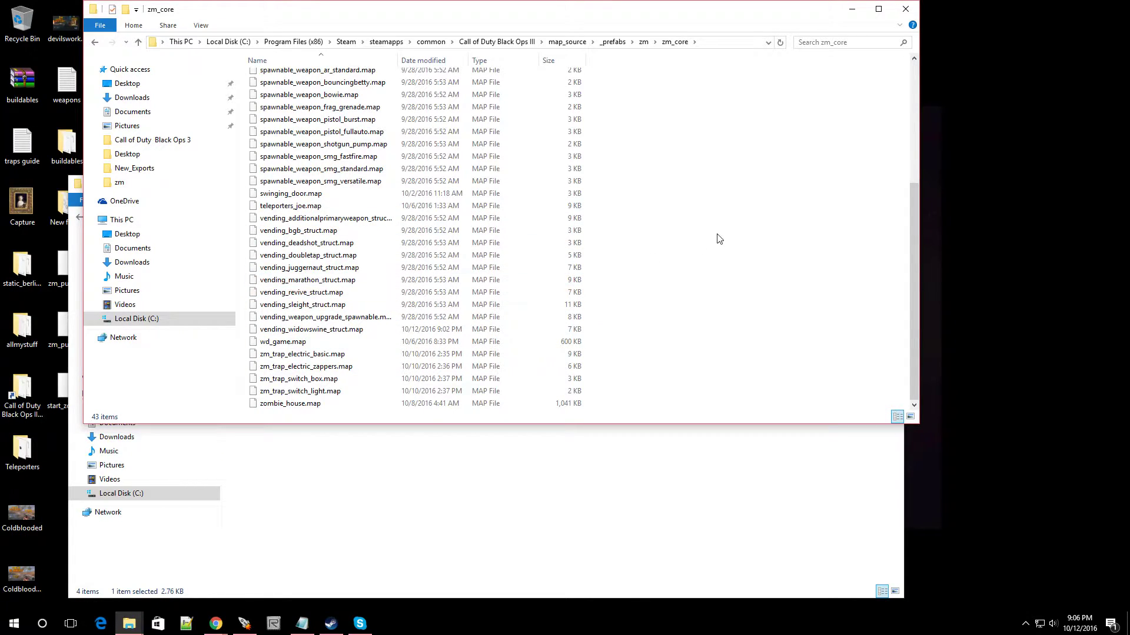
click(905, 9)
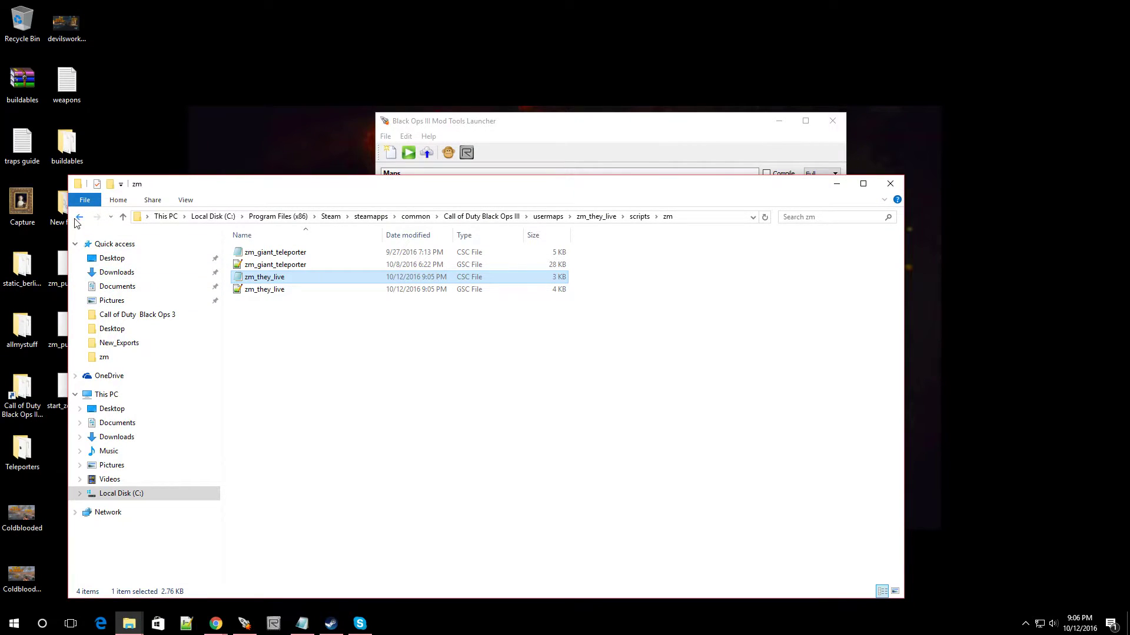
click(836, 183)
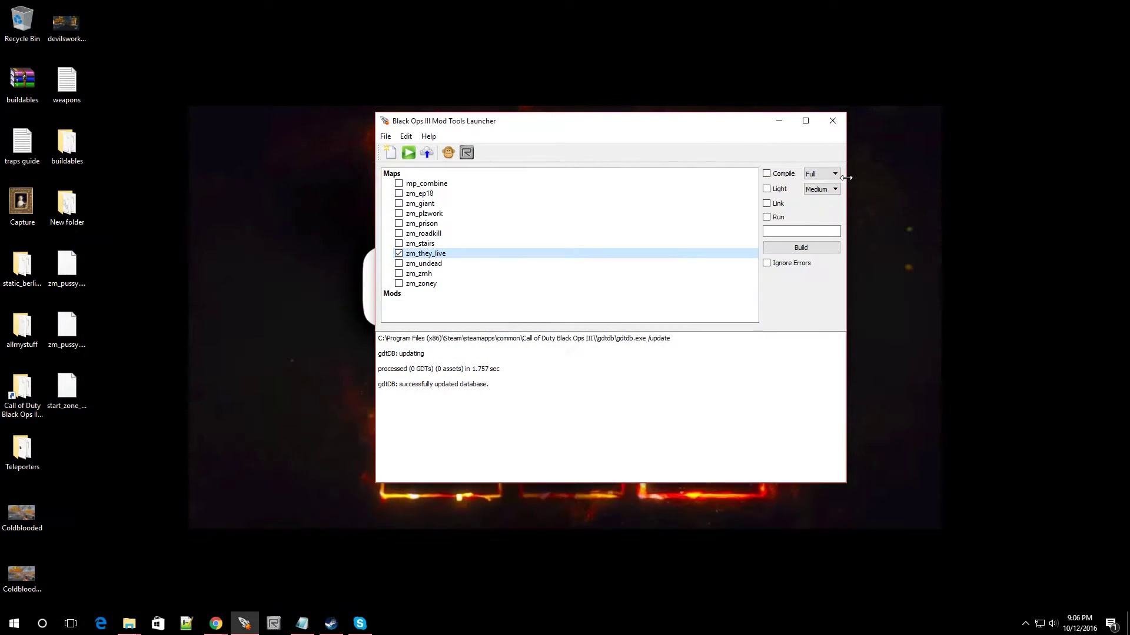
Step: Open the zm_they_live map in Radiant and close the Textures and Surface Inspector panes
right_click(526, 252)
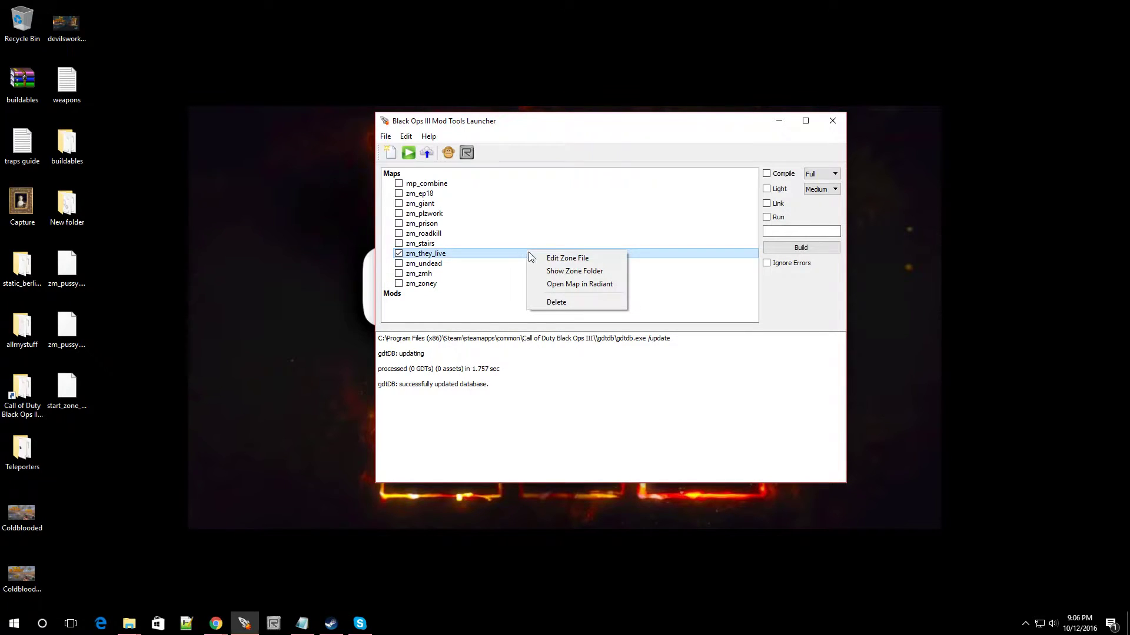
click(560, 286)
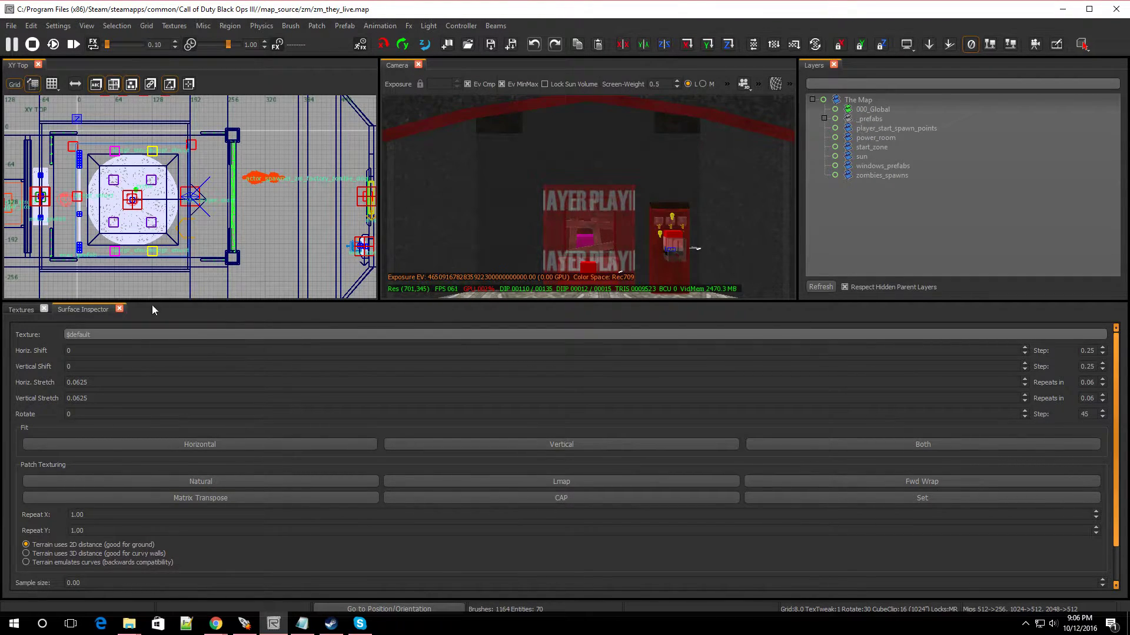
click(45, 308)
click(45, 308)
scroll(193, 327, down, 3)
scroll(249, 384, up, 2)
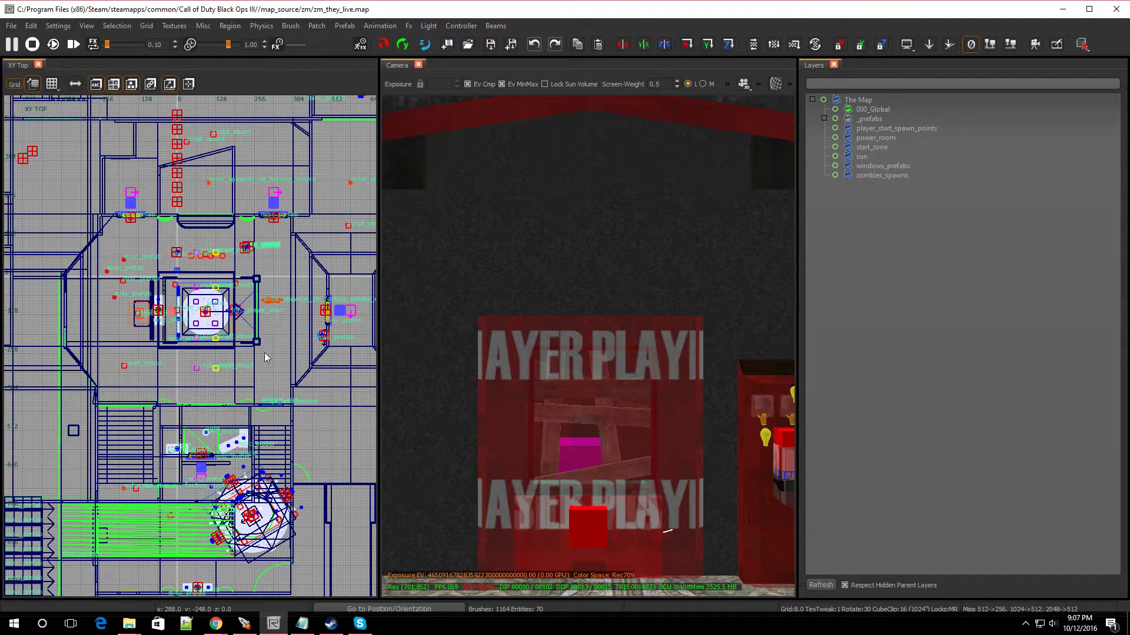
Step: Show the Entity Browser and locate the prefab entity in its Misc group
right_click(274, 367)
mouse_move(307, 409)
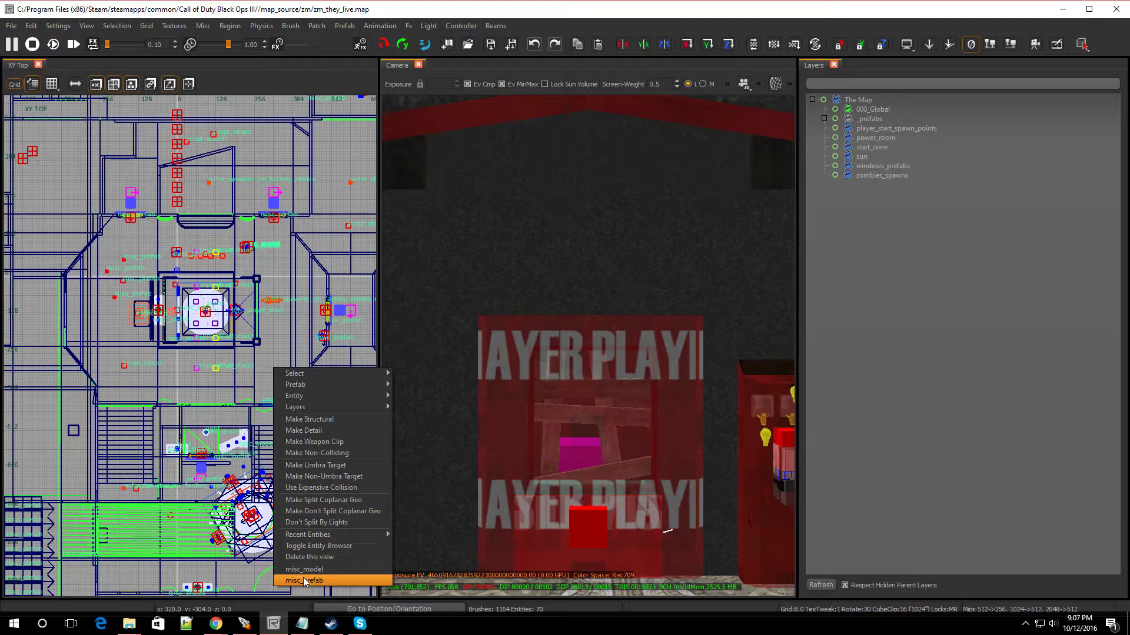
click(290, 241)
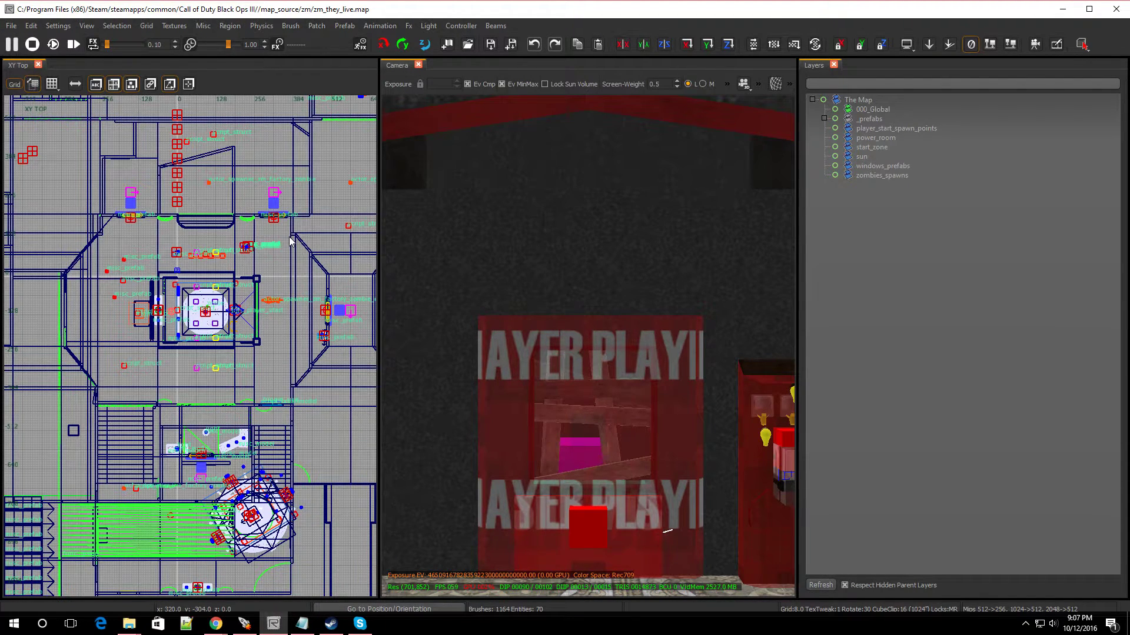
key(b)
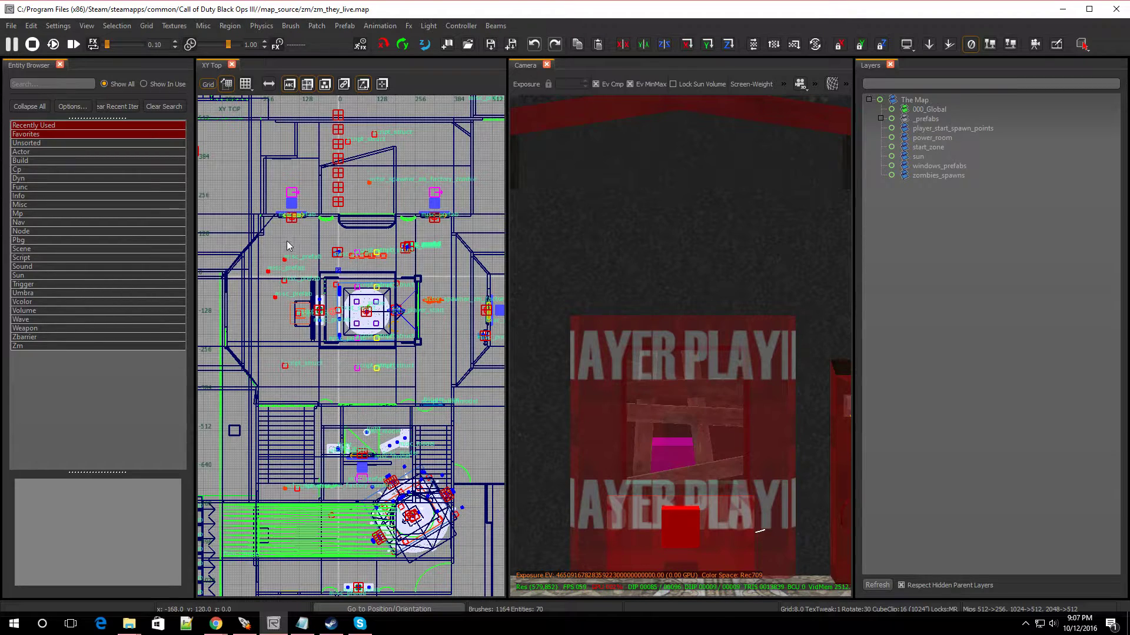
click(73, 204)
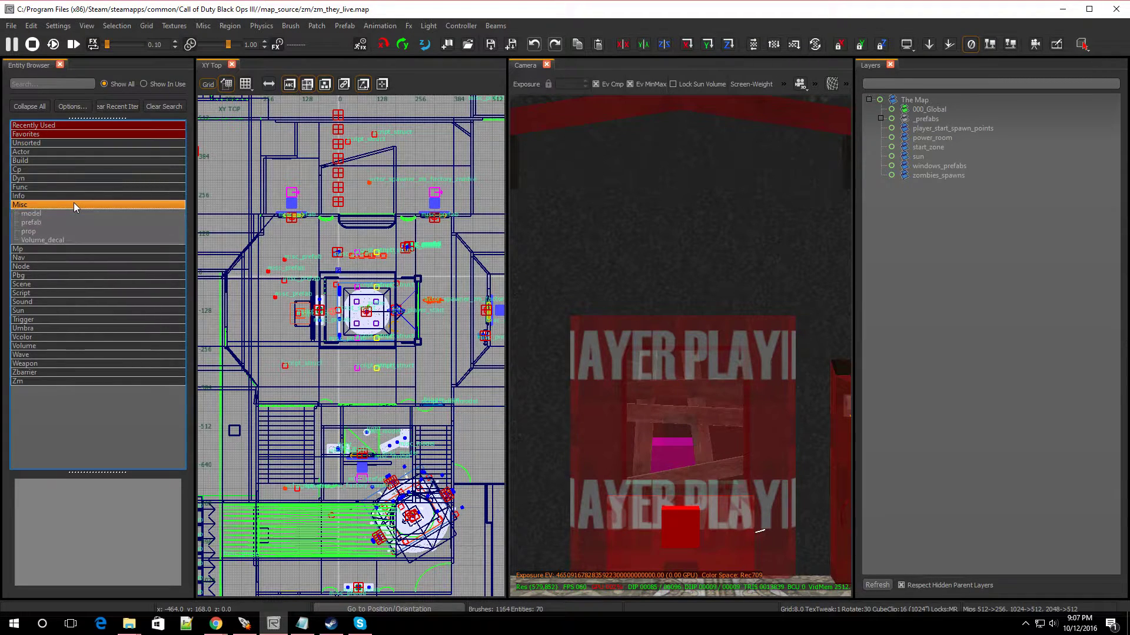
click(36, 223)
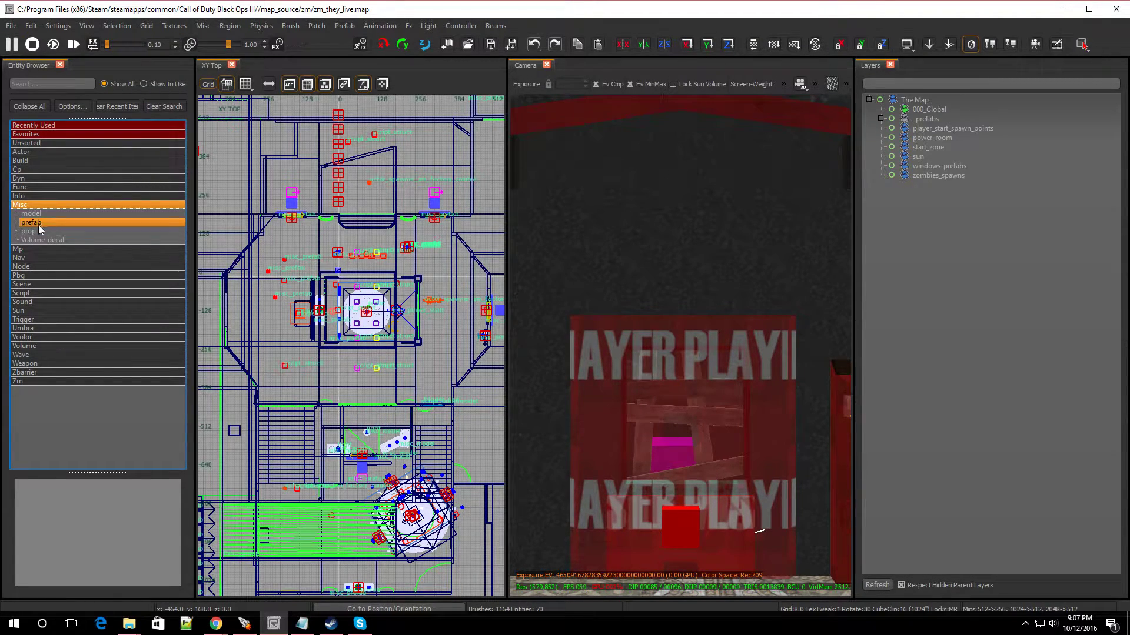
right_click(44, 222)
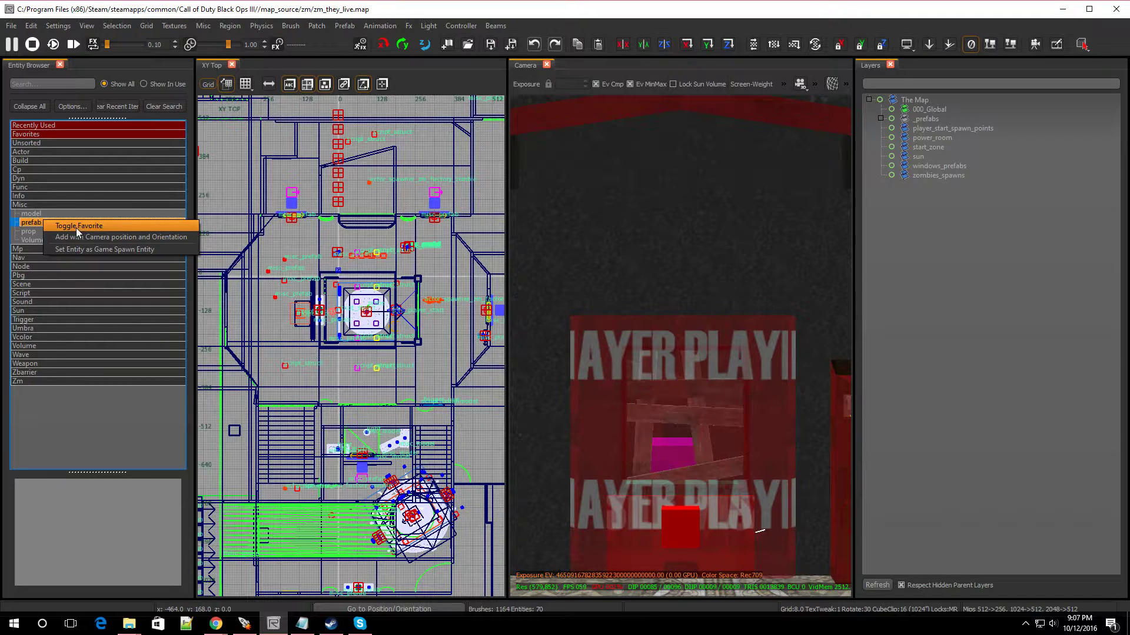
click(333, 375)
right_click(333, 375)
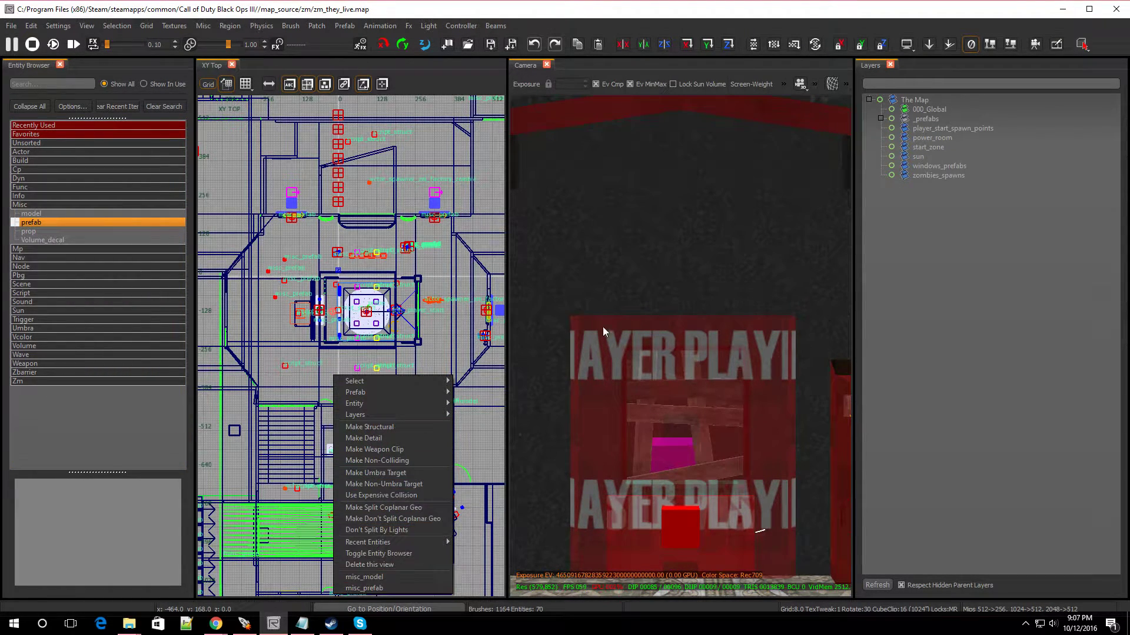
click(349, 588)
right_click(622, 252)
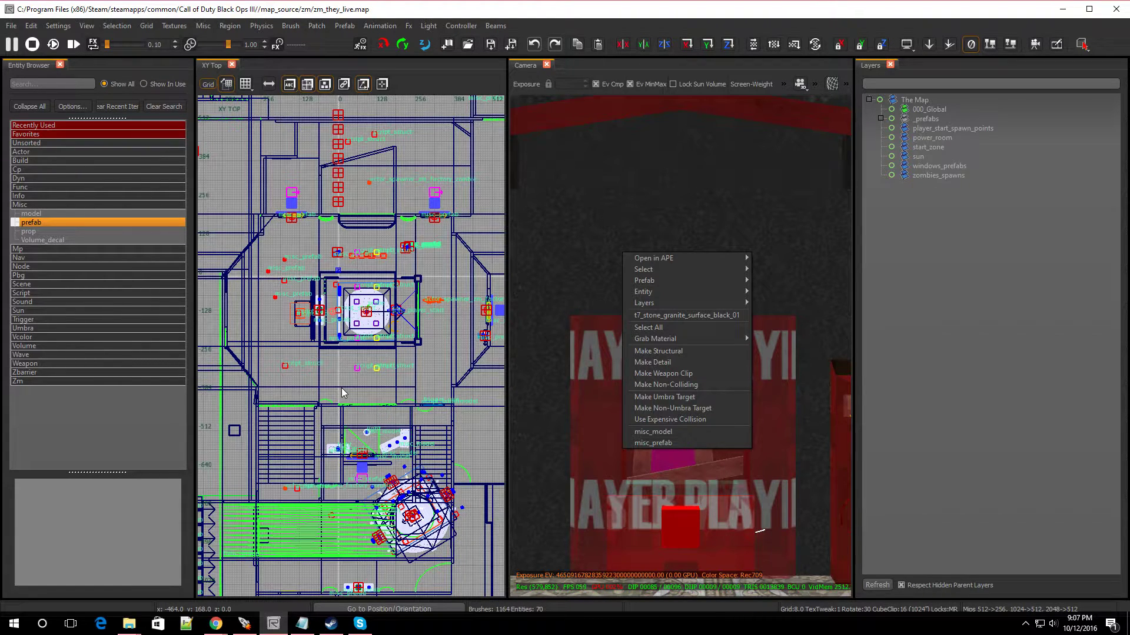
click(434, 348)
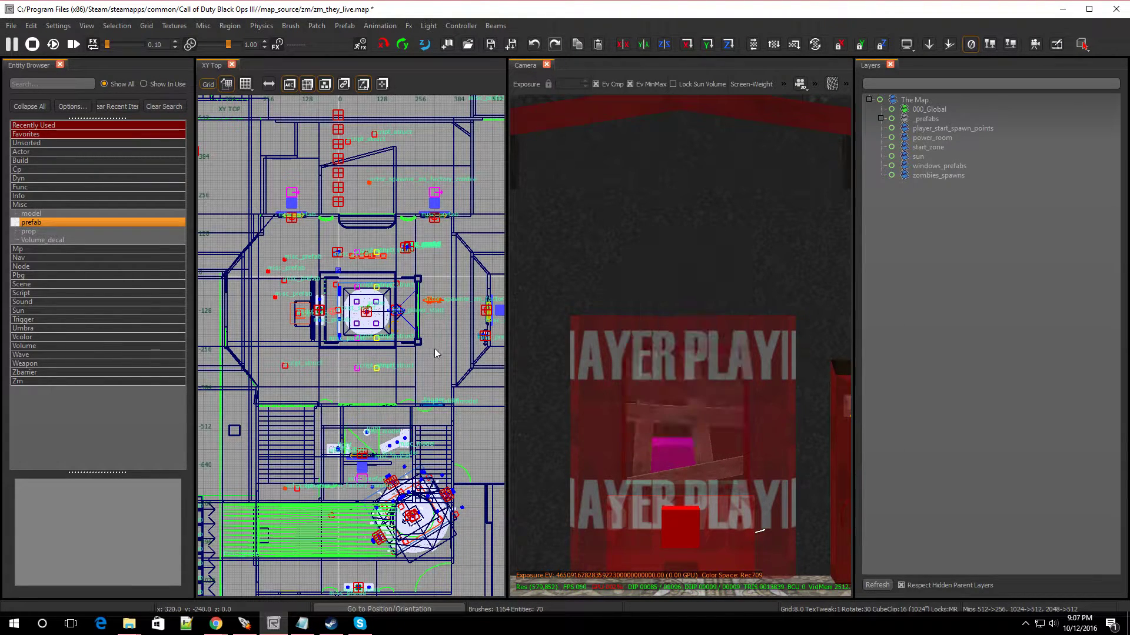
Step: Insert a misc_prefab on the open floor beside the central room, using vending_widowswine_struct.map from map_source\_prefabs\zm\zm_core
right_click(435, 349)
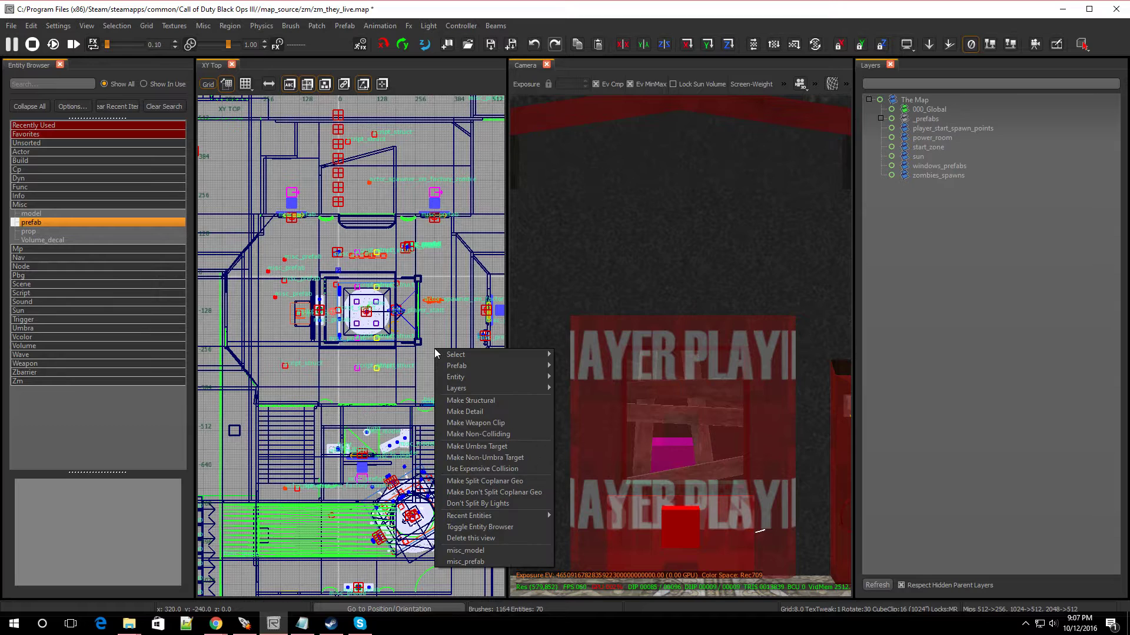
click(450, 563)
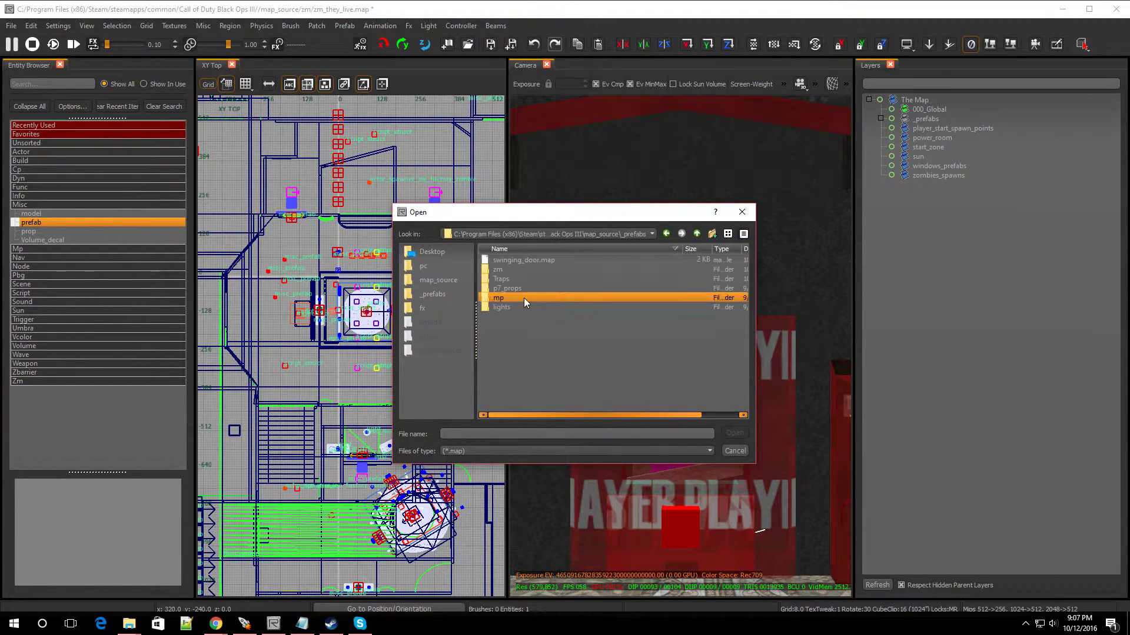
double_click(513, 271)
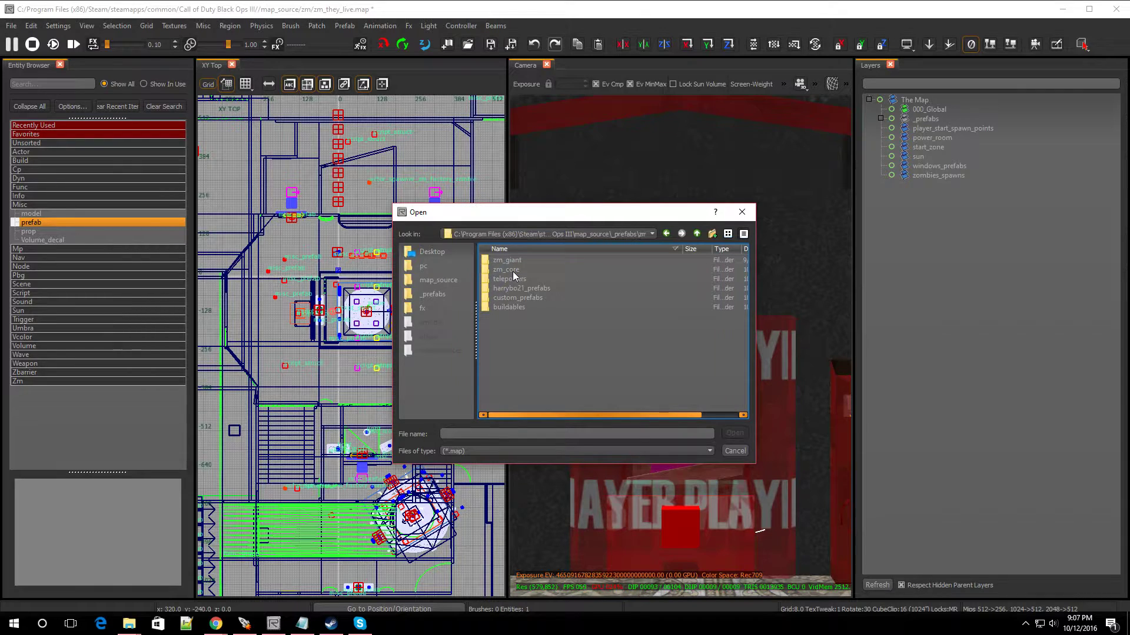
double_click(513, 271)
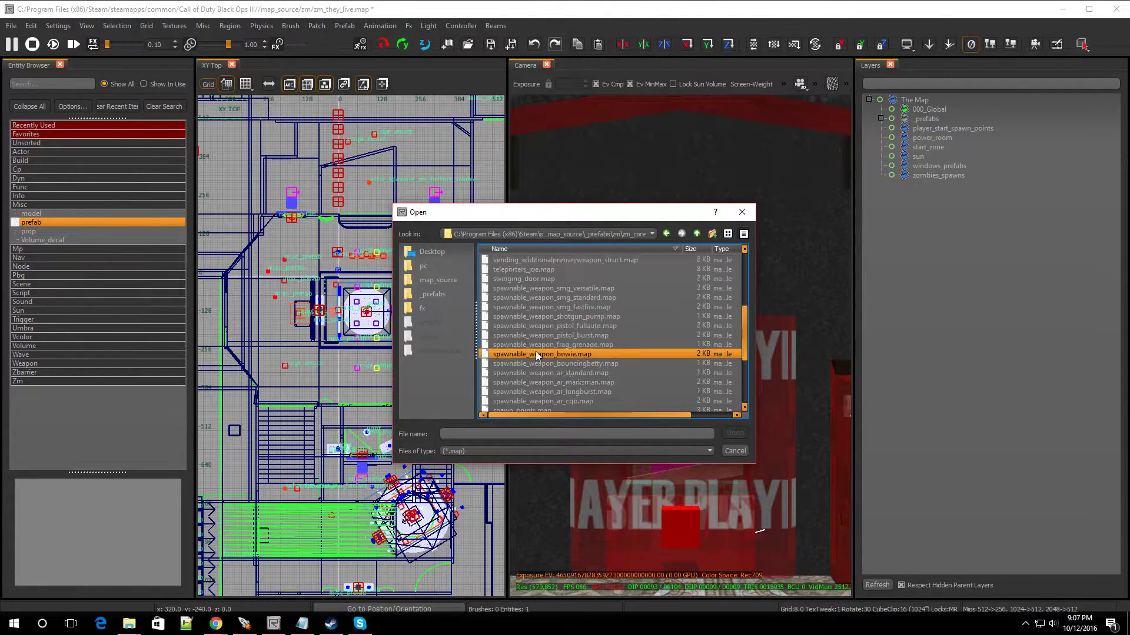
scroll(535, 353, down, 4)
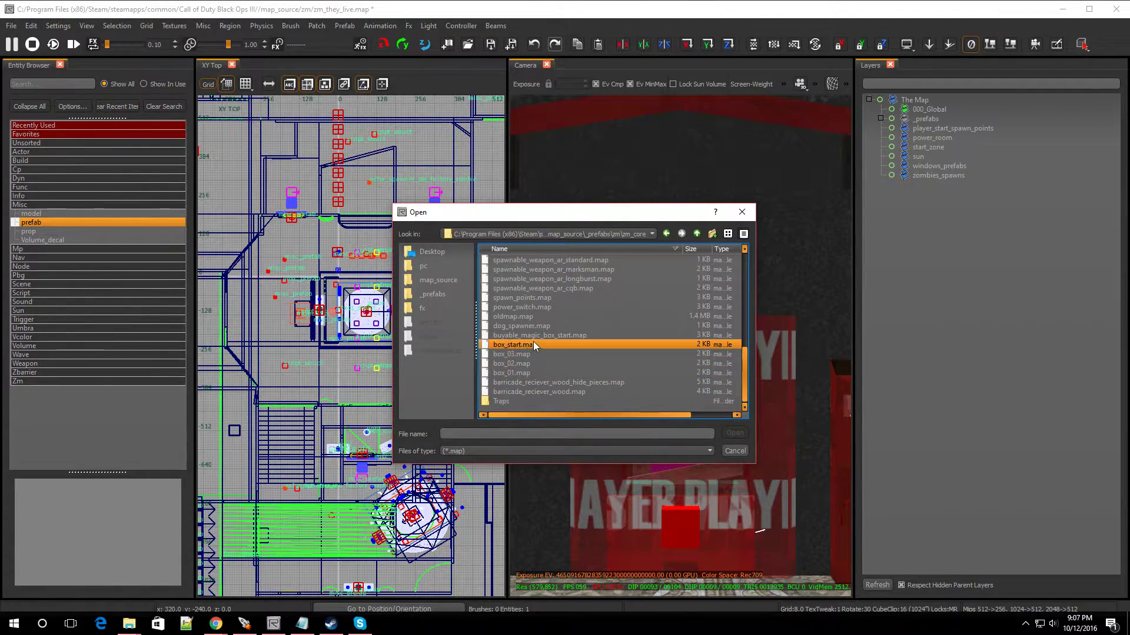
scroll(532, 321, up, 2)
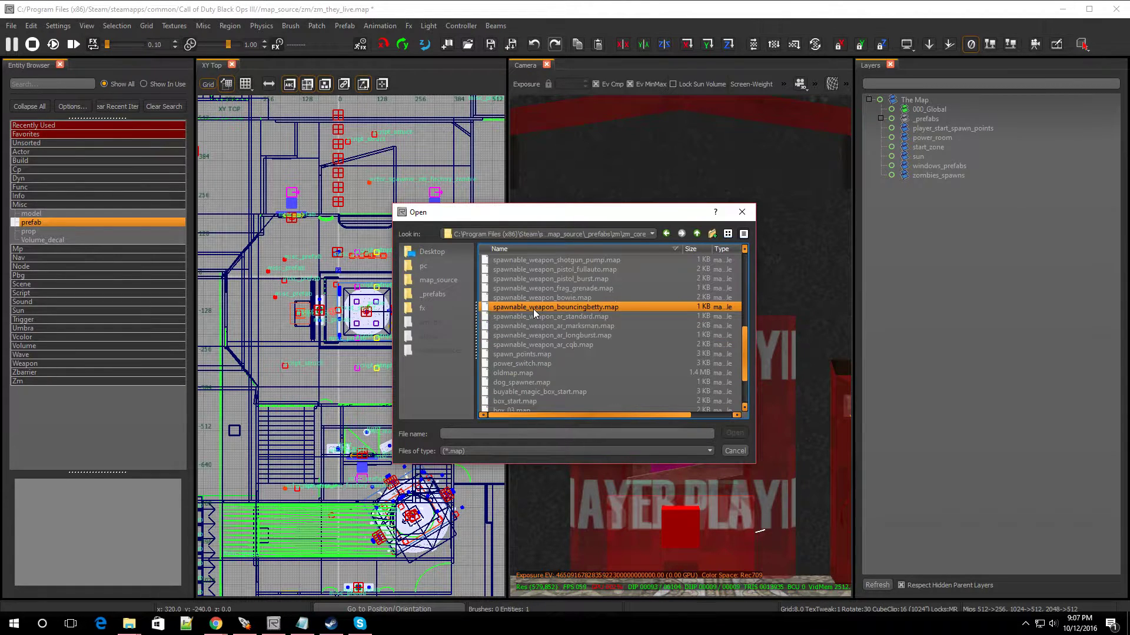
scroll(533, 309, up, 5)
scroll(533, 309, down, 1)
scroll(533, 309, up, 1)
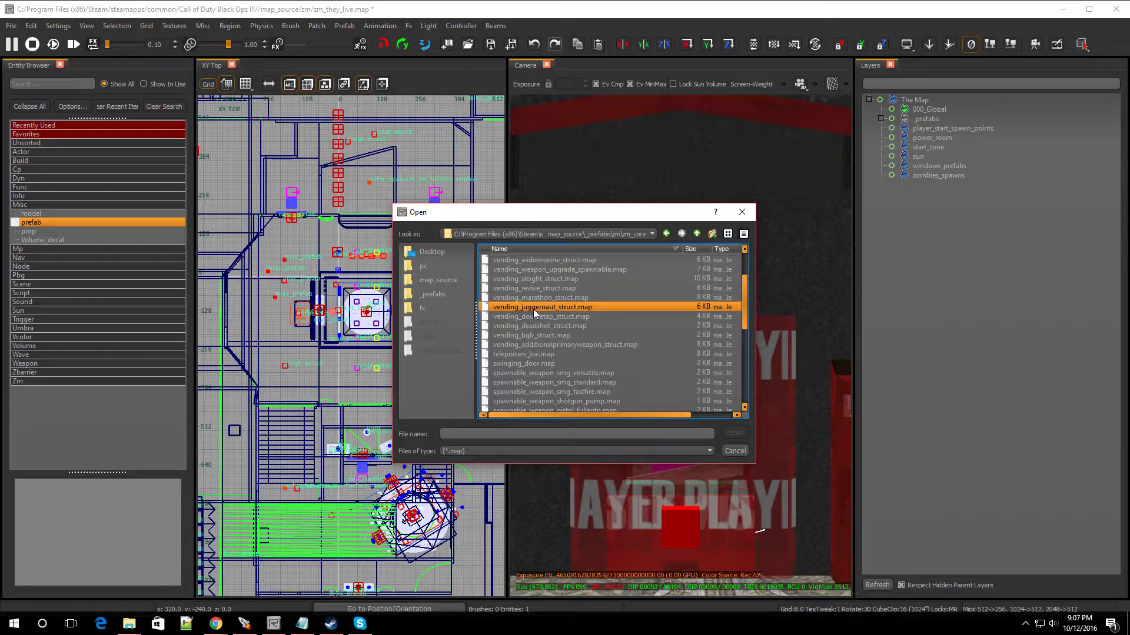
scroll(541, 365, down, 7)
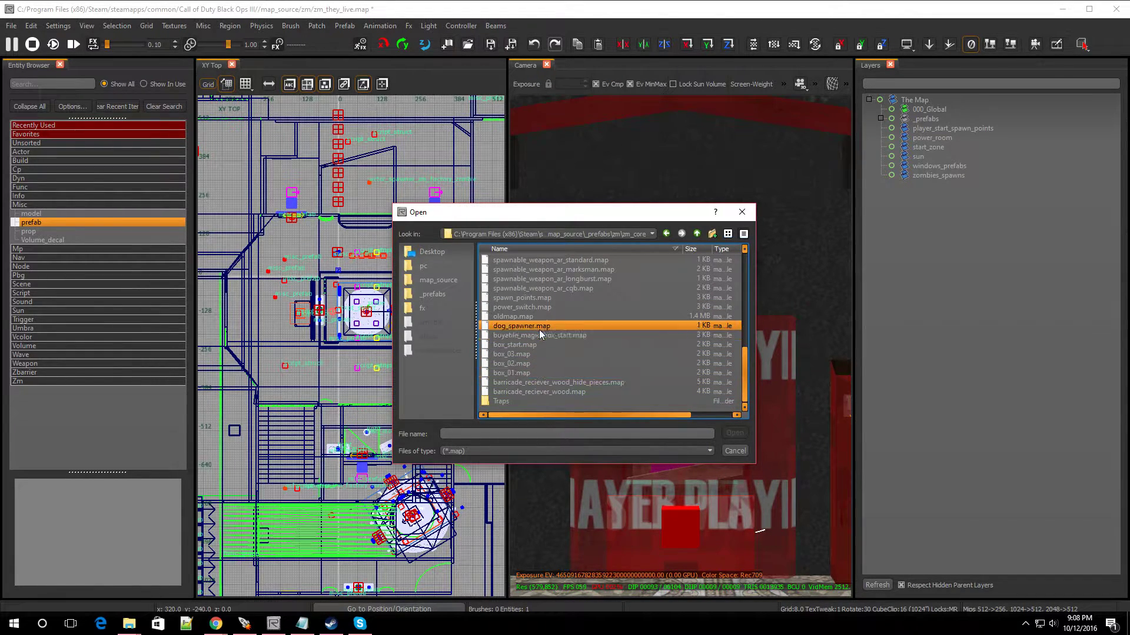
scroll(539, 331, up, 8)
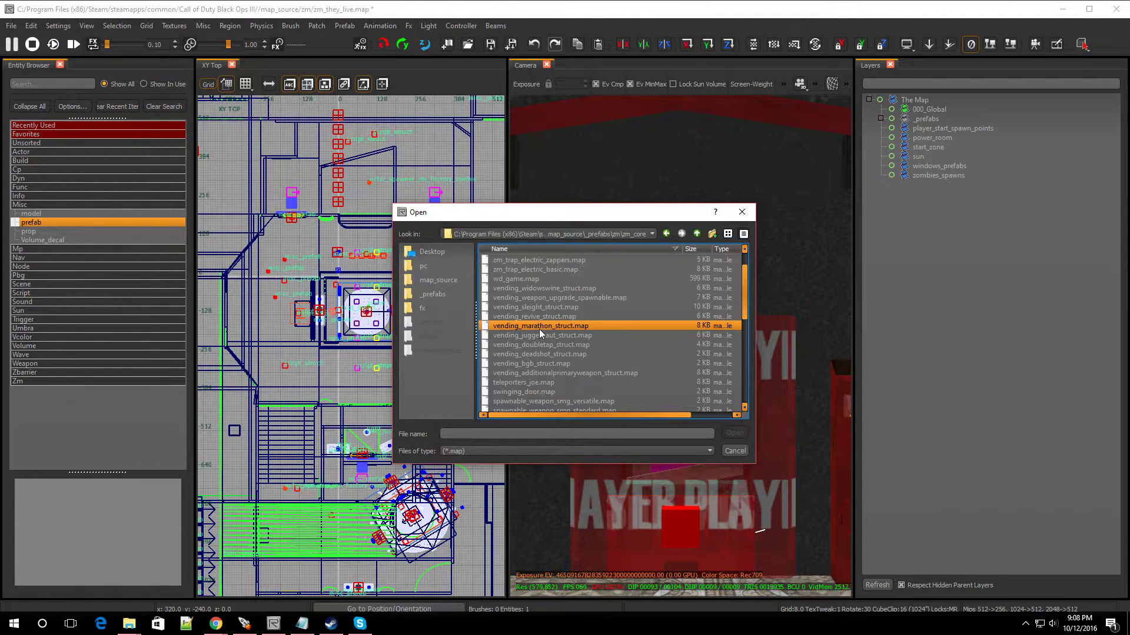
scroll(541, 322, up, 1)
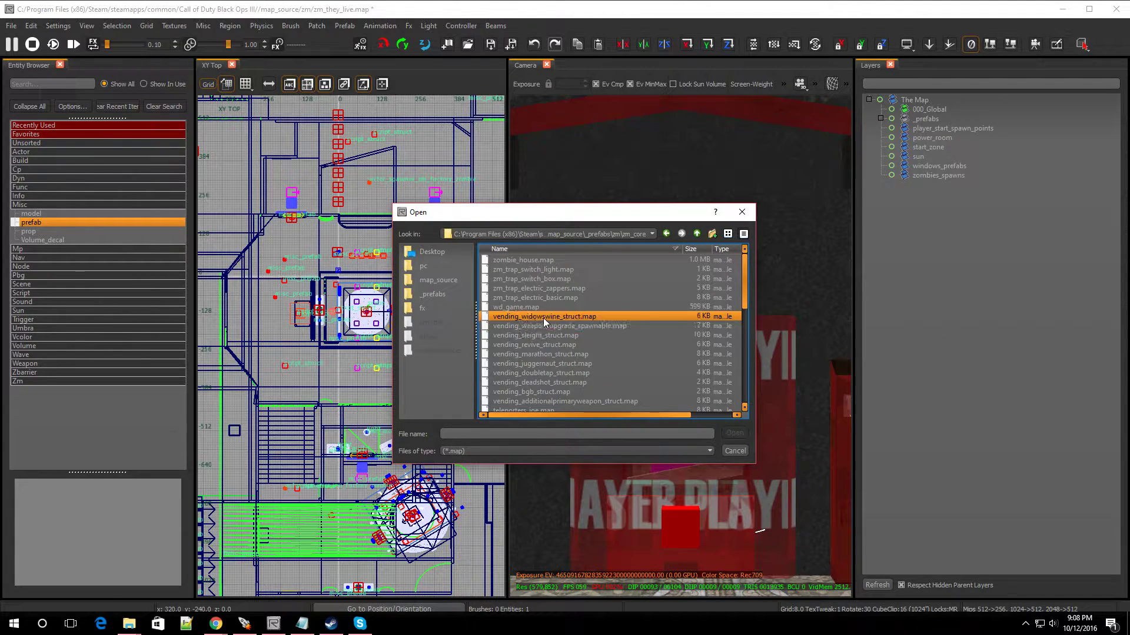
double_click(543, 316)
Step: Lower the Widow's Wine machine prefab toward the floor in the camera view
scroll(444, 341, up, 4)
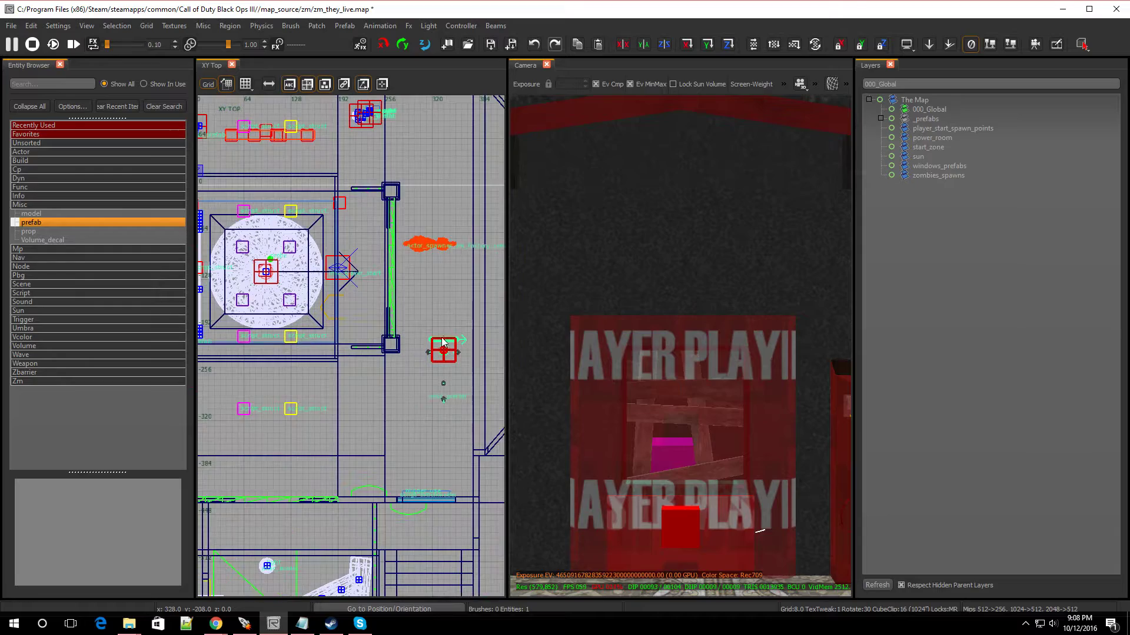
mouse_move(676, 353)
right_down()
mouse_move(648, 365)
mouse_move(695, 330)
mouse_move(659, 376)
mouse_move(676, 365)
mouse_move(665, 383)
mouse_move(704, 390)
mouse_move(712, 412)
mouse_move(700, 417)
mouse_move(830, 362)
mouse_move(641, 350)
right_up()
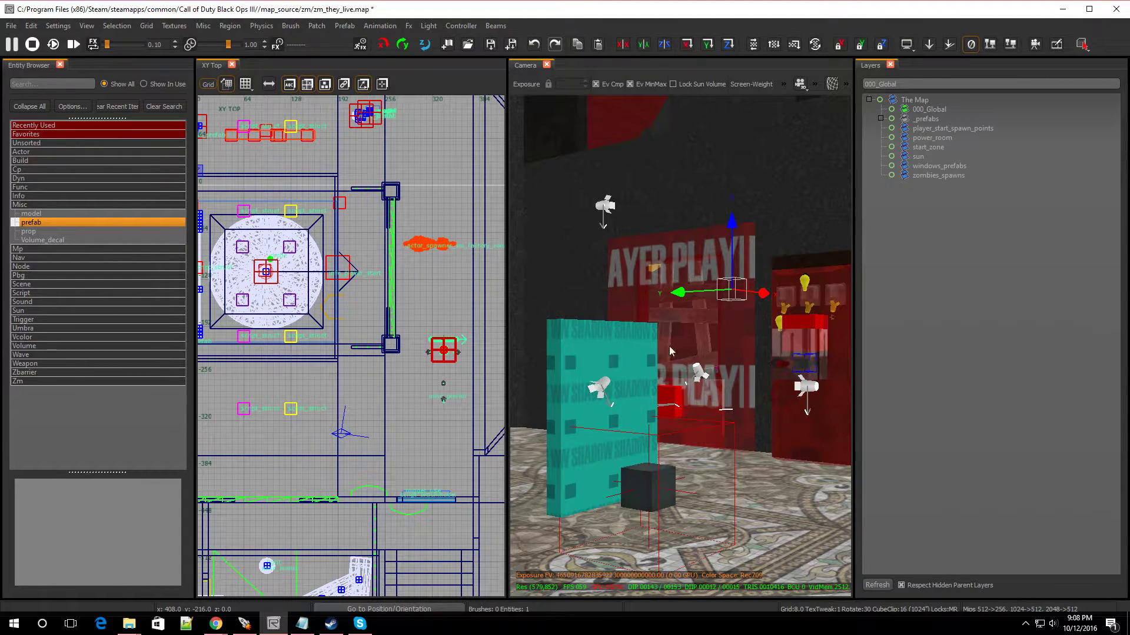
drag(734, 226, 736, 263)
right_drag(735, 263, 630, 502)
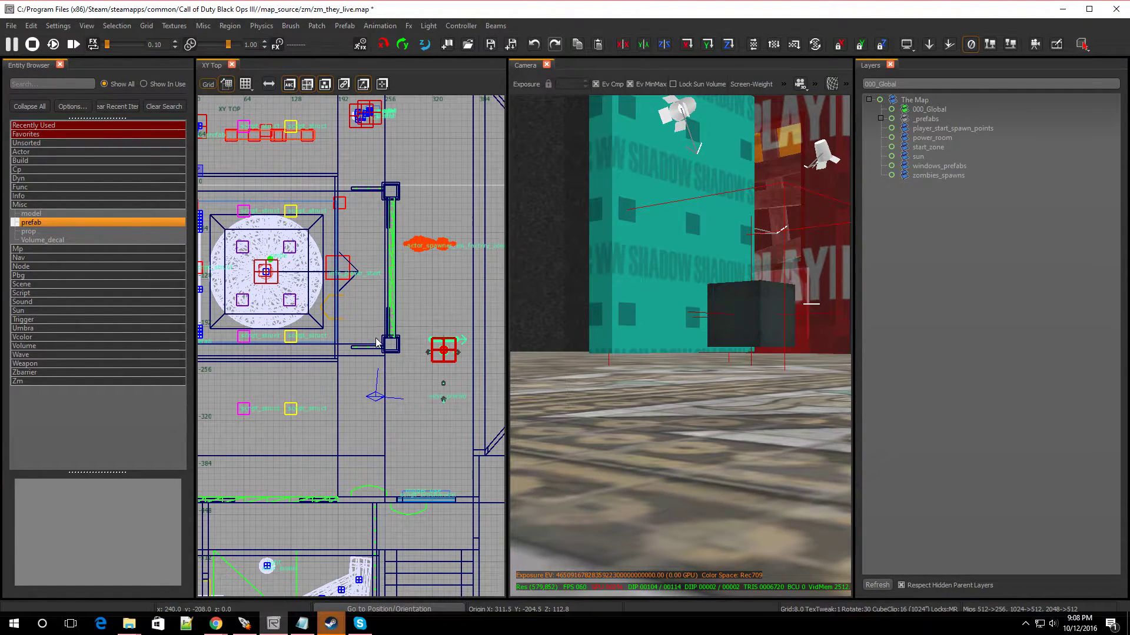
Step: In the XZ Front view, set the grid size to 2, lower the prefab until its base meets the floor, and deselect it
scroll(420, 346, up, 3)
key(ctrl+Tab)
scroll(380, 483, up, 2)
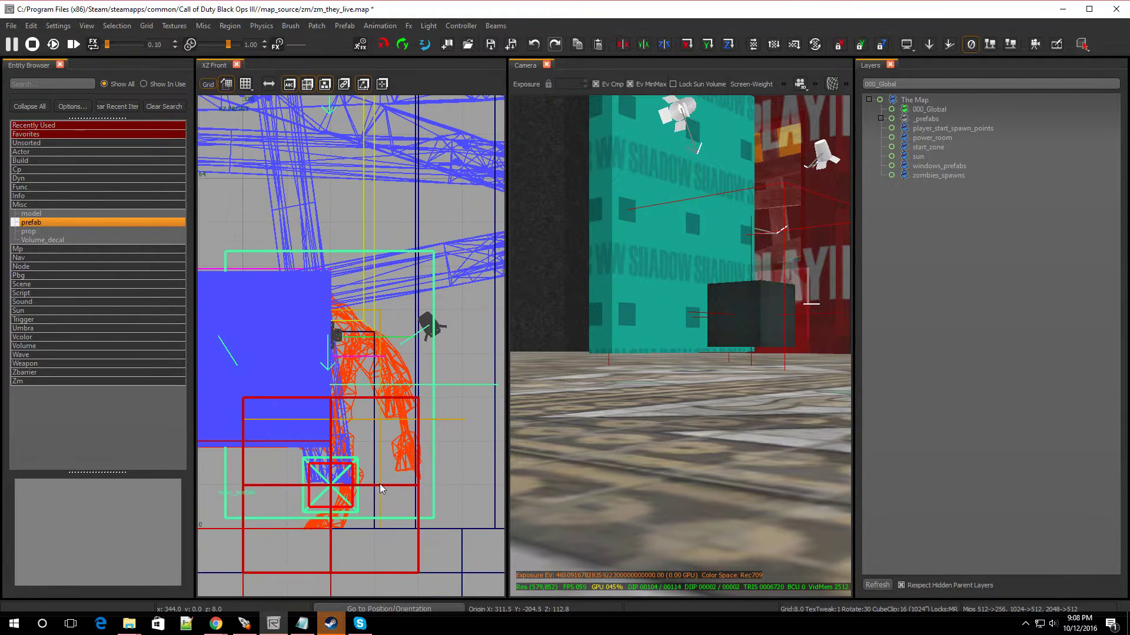
key(bracketleft)
key(bracketleft)
drag(379, 484, 378, 493)
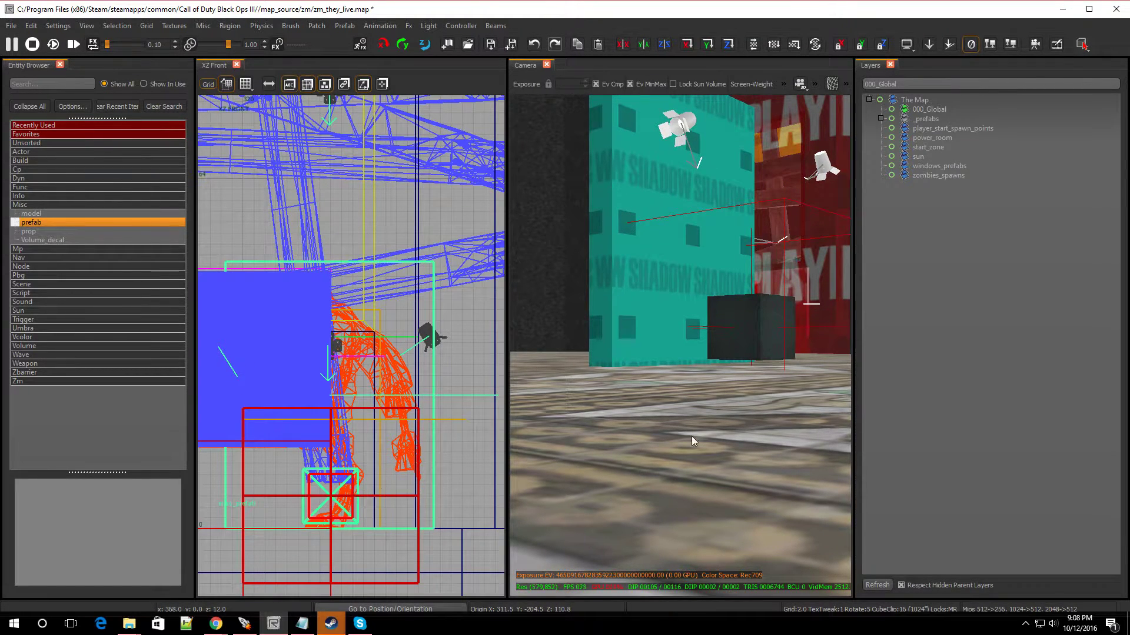
key(Escape)
Step: Save the zm_they_live map and close Radiant
mouse_move(713, 408)
right_down()
mouse_move(783, 412)
mouse_move(718, 392)
right_up()
click(11, 25)
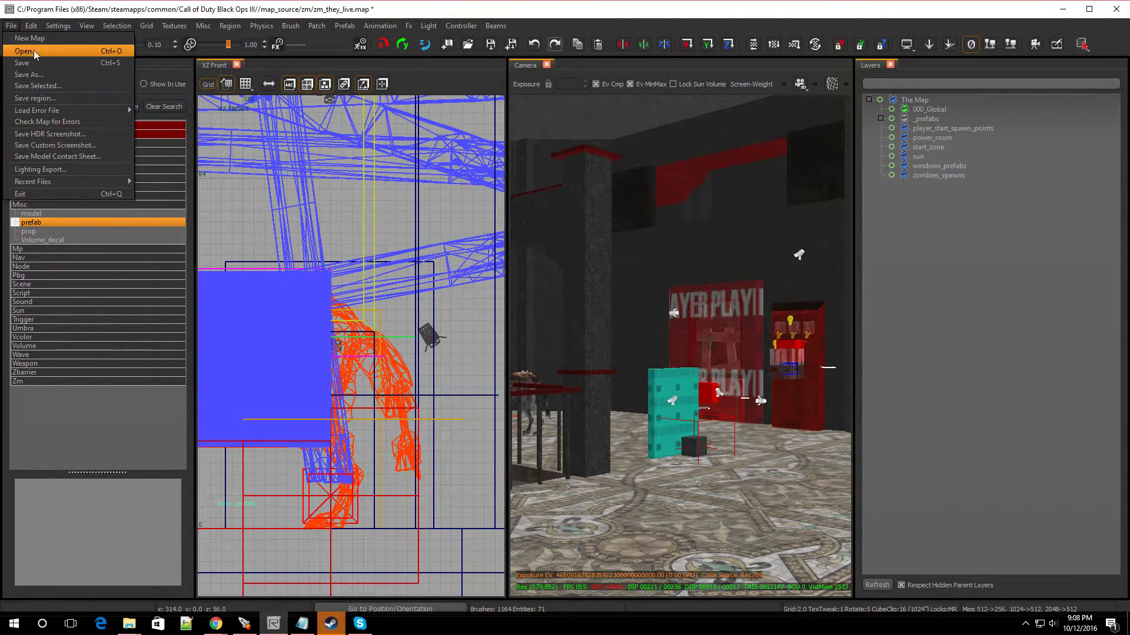
click(42, 59)
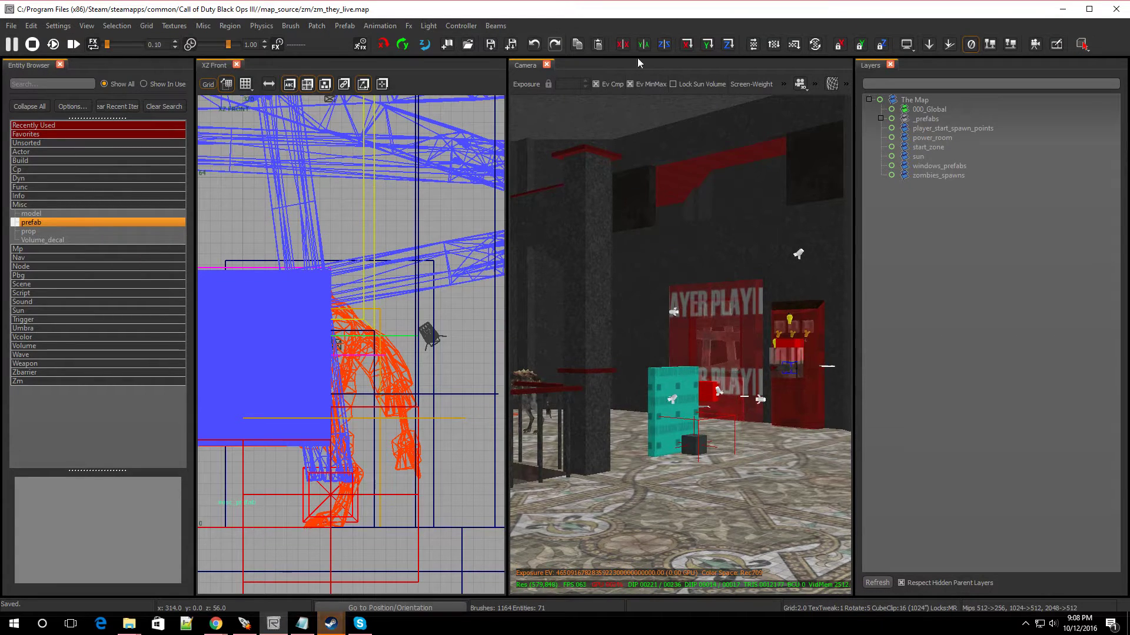
click(1116, 9)
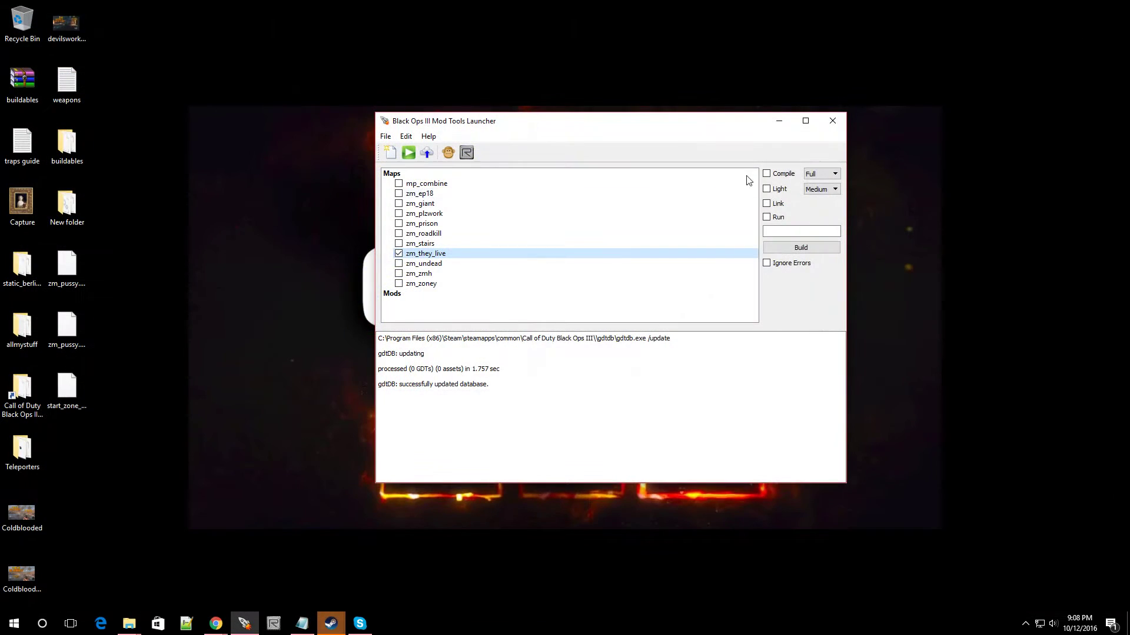
Step: Build zm_they_live with Compile, Light, Link and Run enabled
click(766, 173)
click(766, 189)
click(767, 204)
click(768, 219)
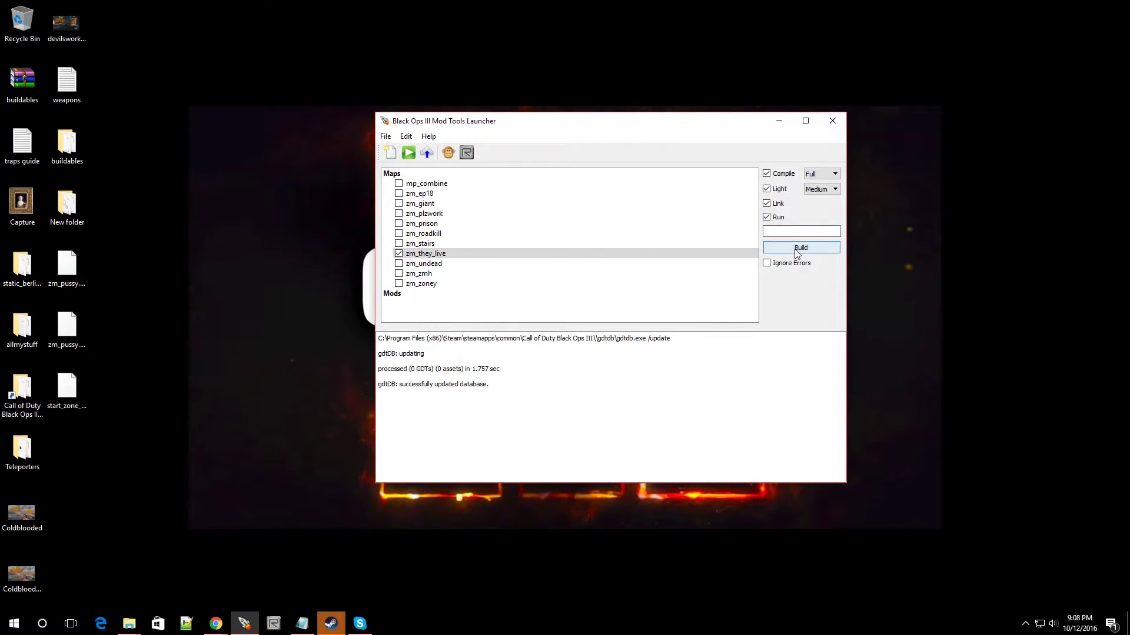
click(799, 250)
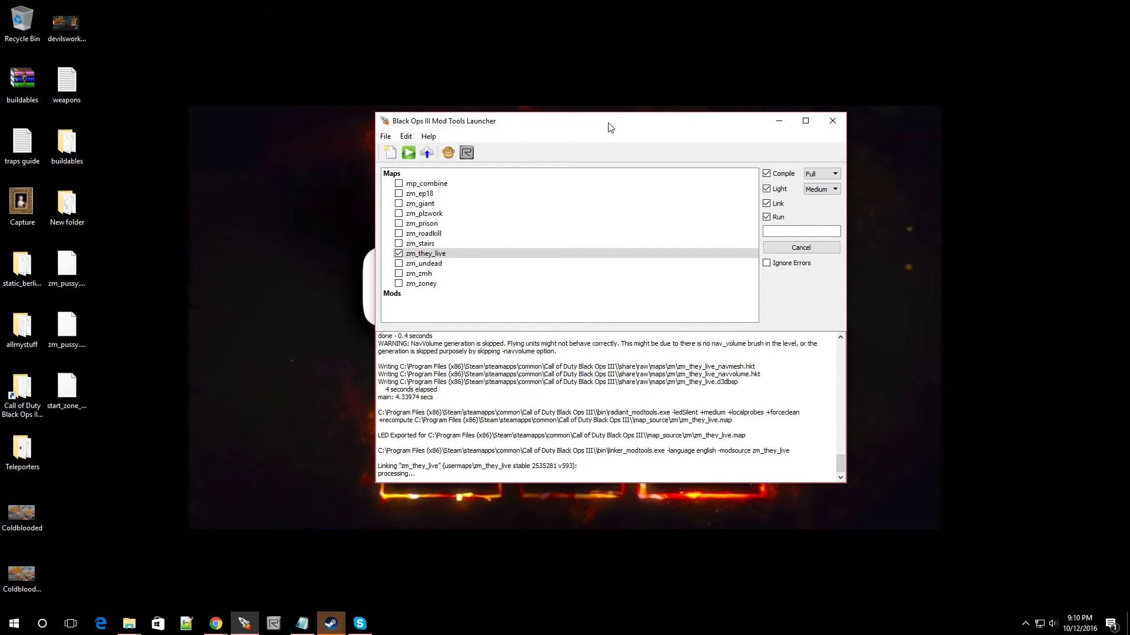
Step: Switch to Steam and allow Call of Duty: Black Ops III to launch with the zm_they_live parameters
drag(611, 128, 550, 147)
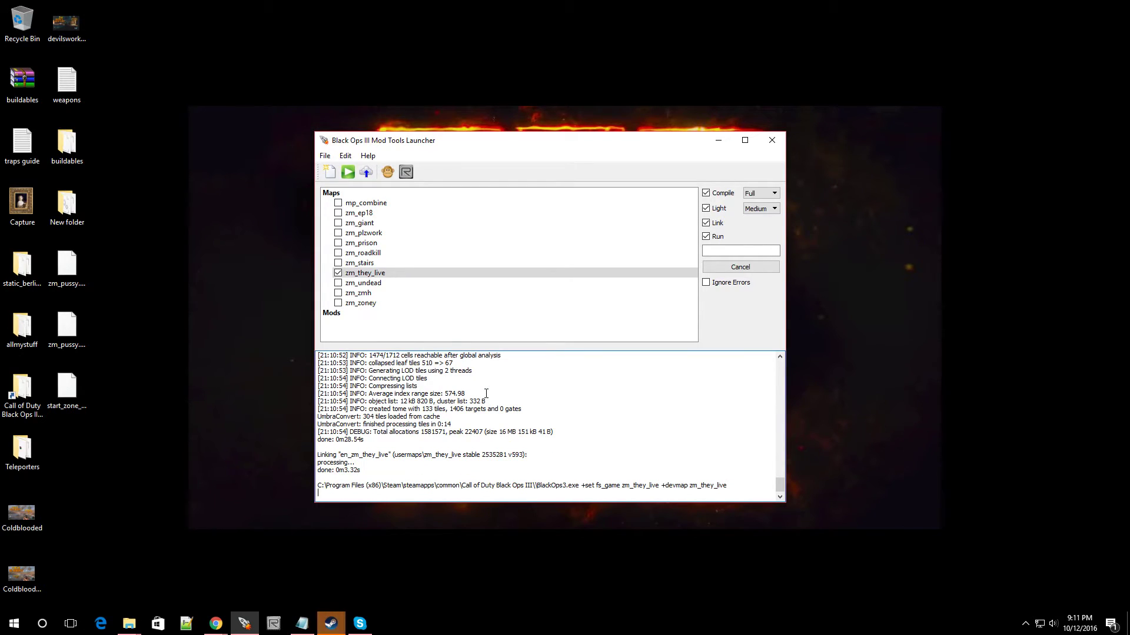
mouse_move(330, 621)
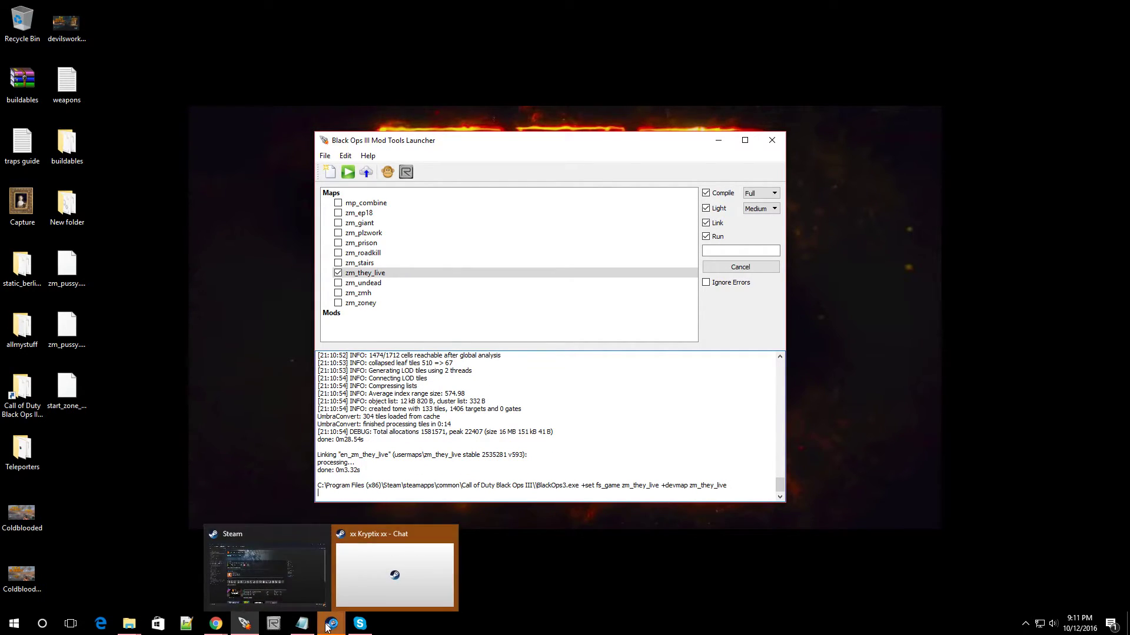
click(318, 601)
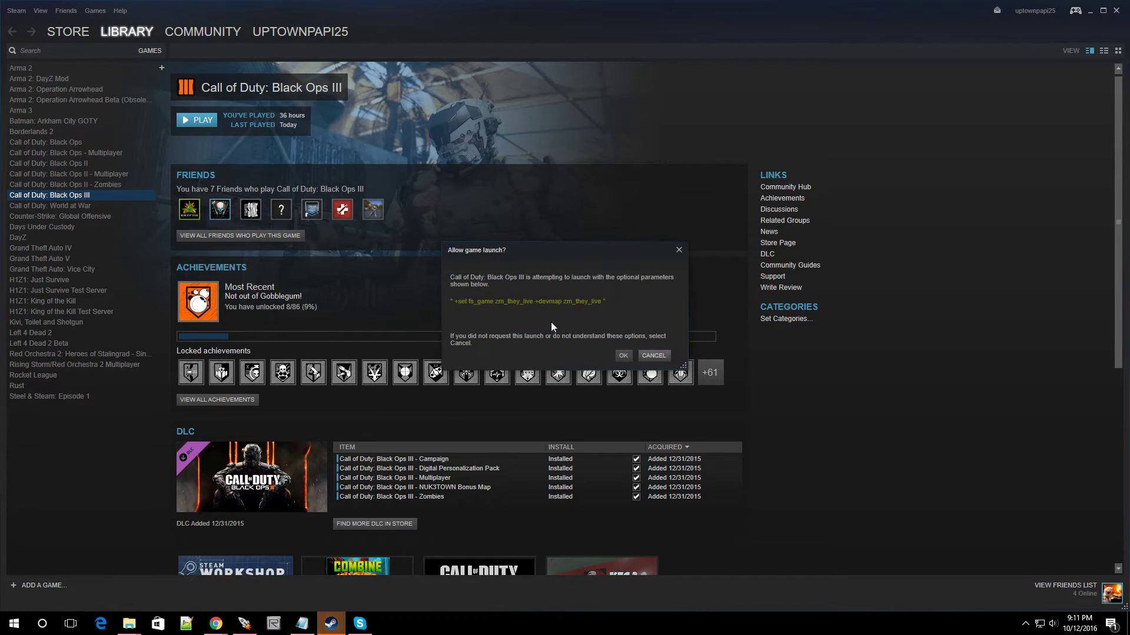
click(623, 356)
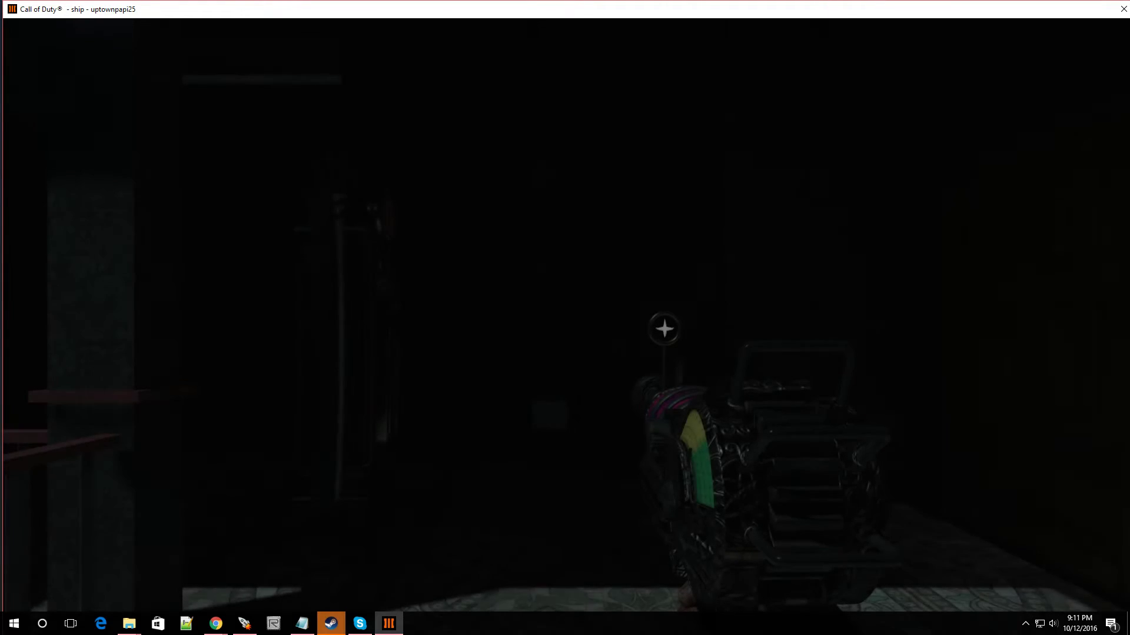
Step: Walk up to the Widow's Wine machine in the game and examine its front, side and base against the floor
key(w)
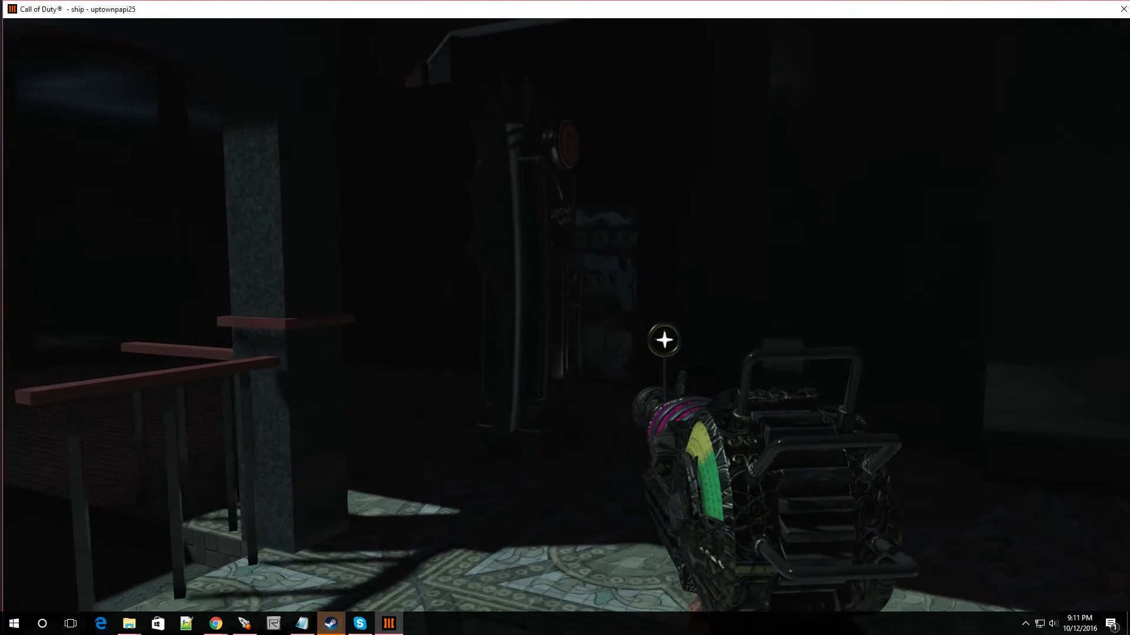
key(w)
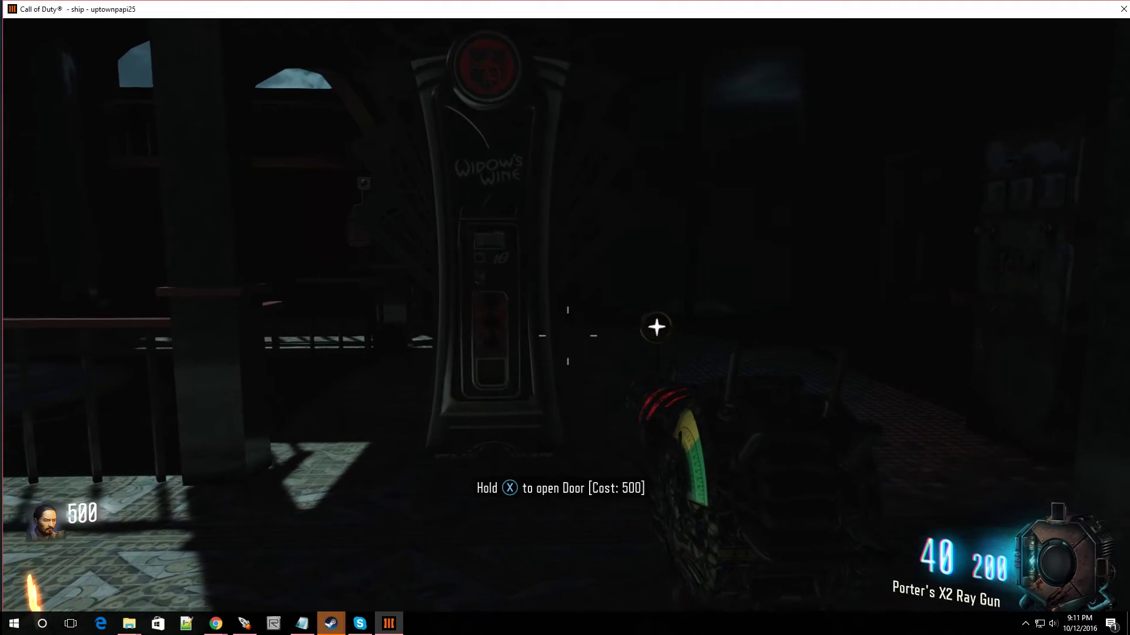
key(w)
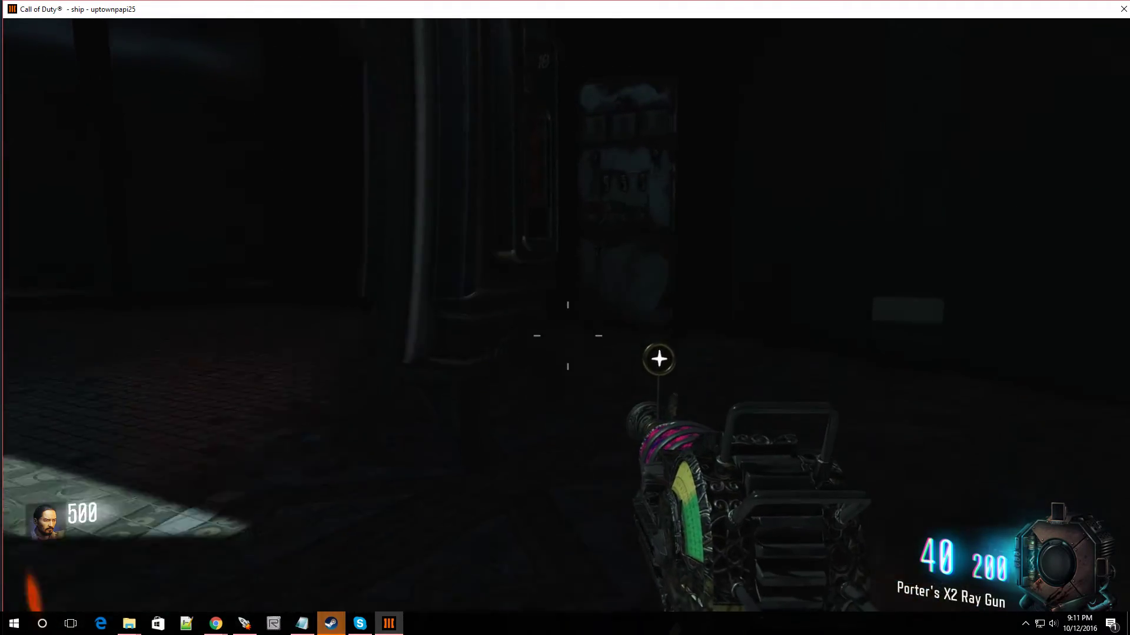
key(w)
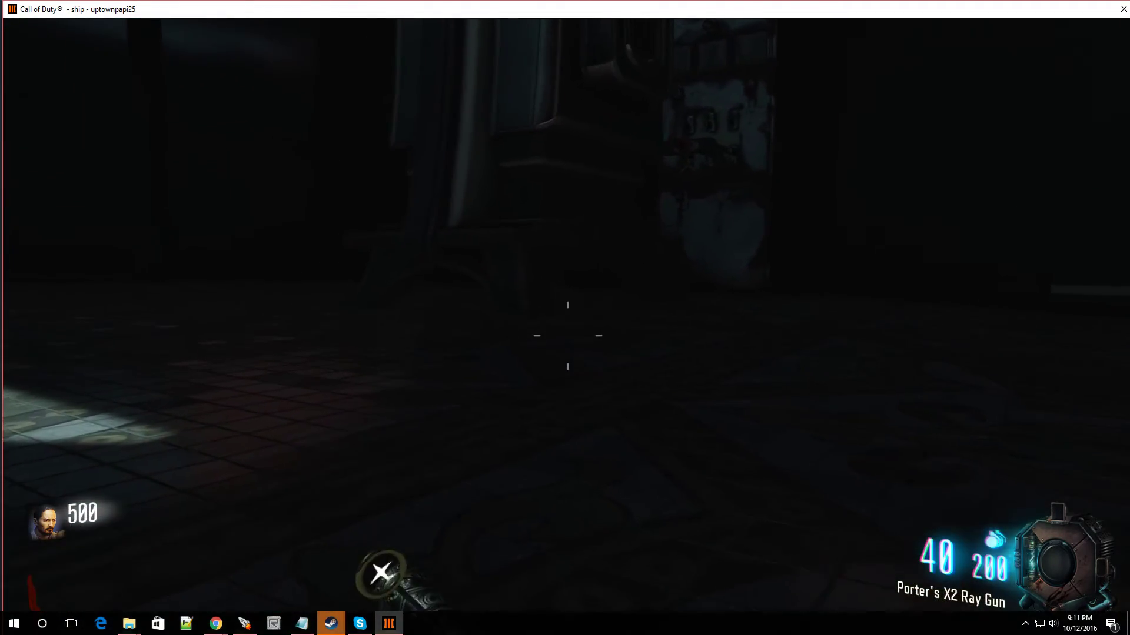
key(w)
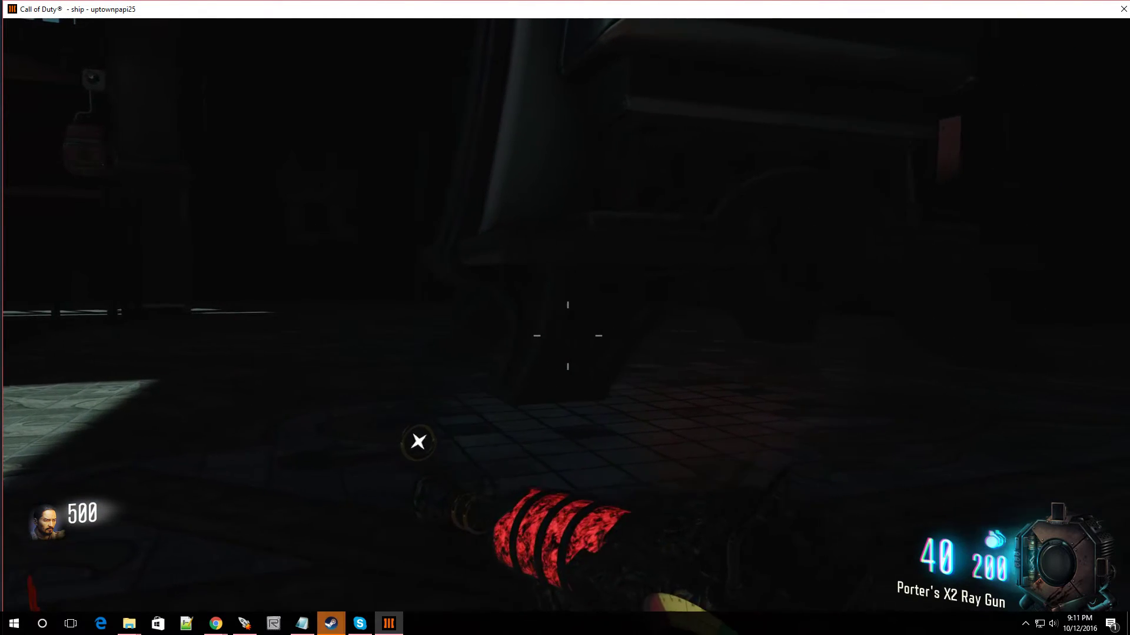
key(w)
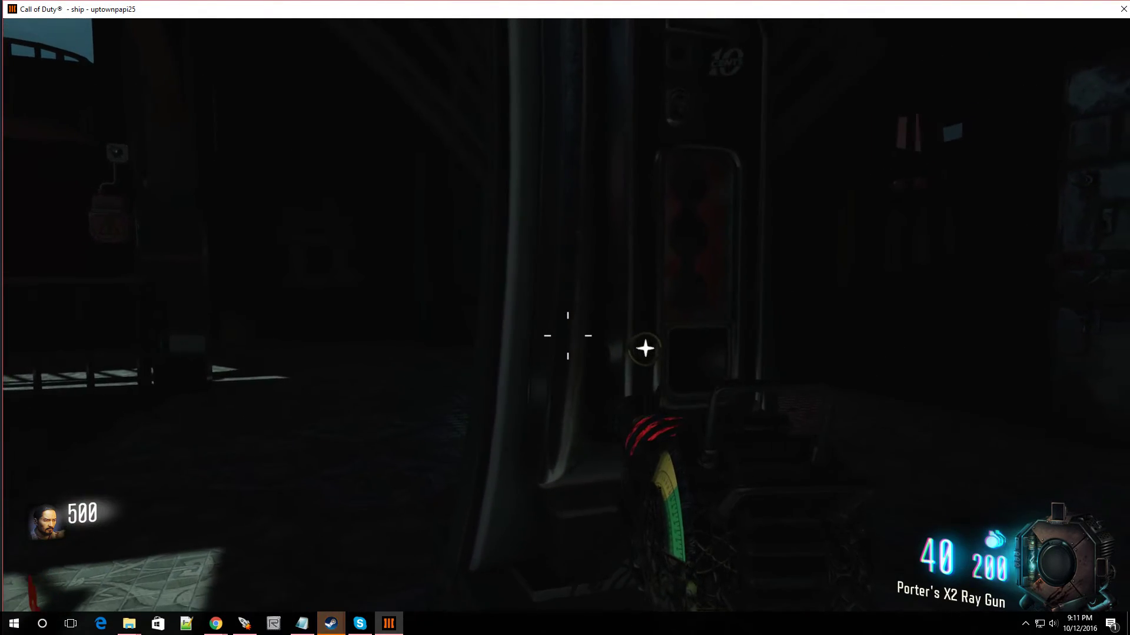
key(w)
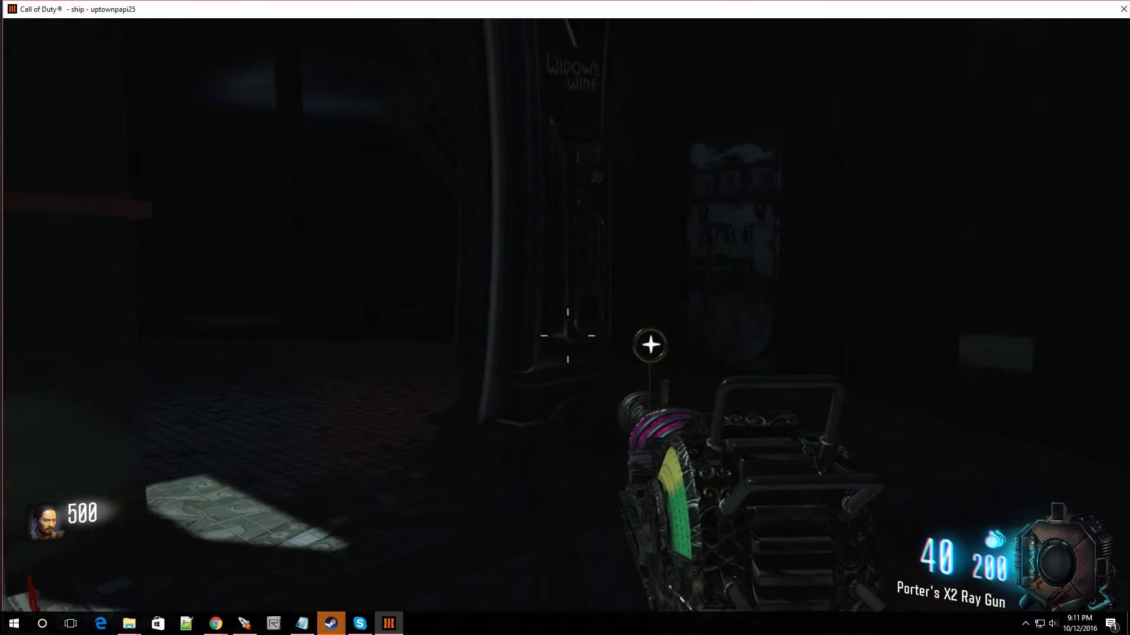
Step: Walk through the map's main room and look over the mystery box area, the open roof and the surrounding walls
key(w)
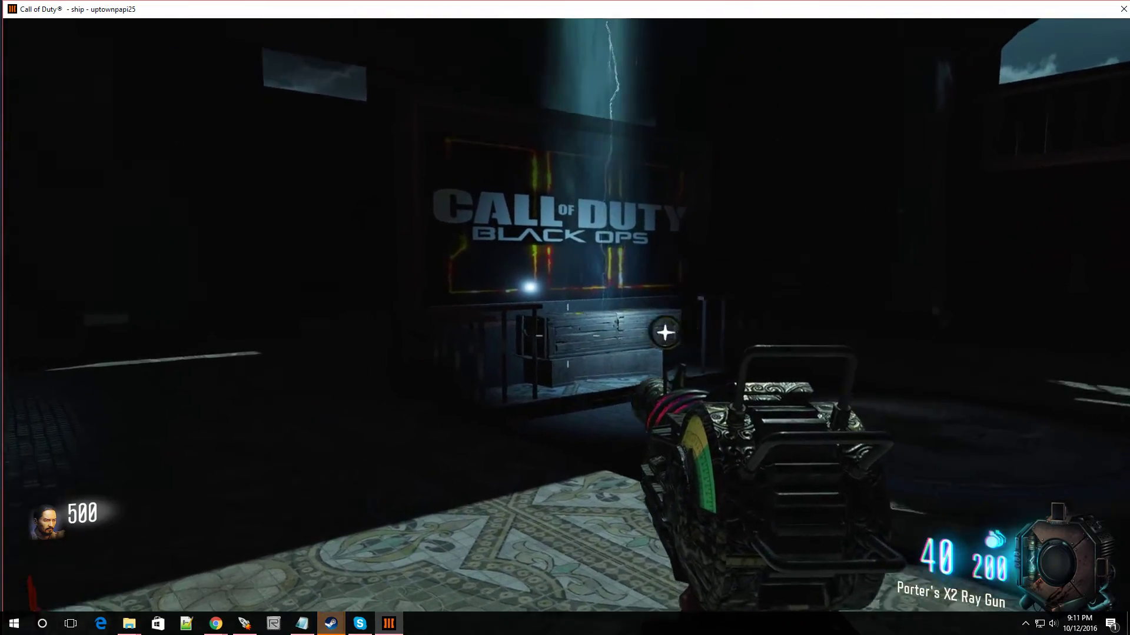
key(w)
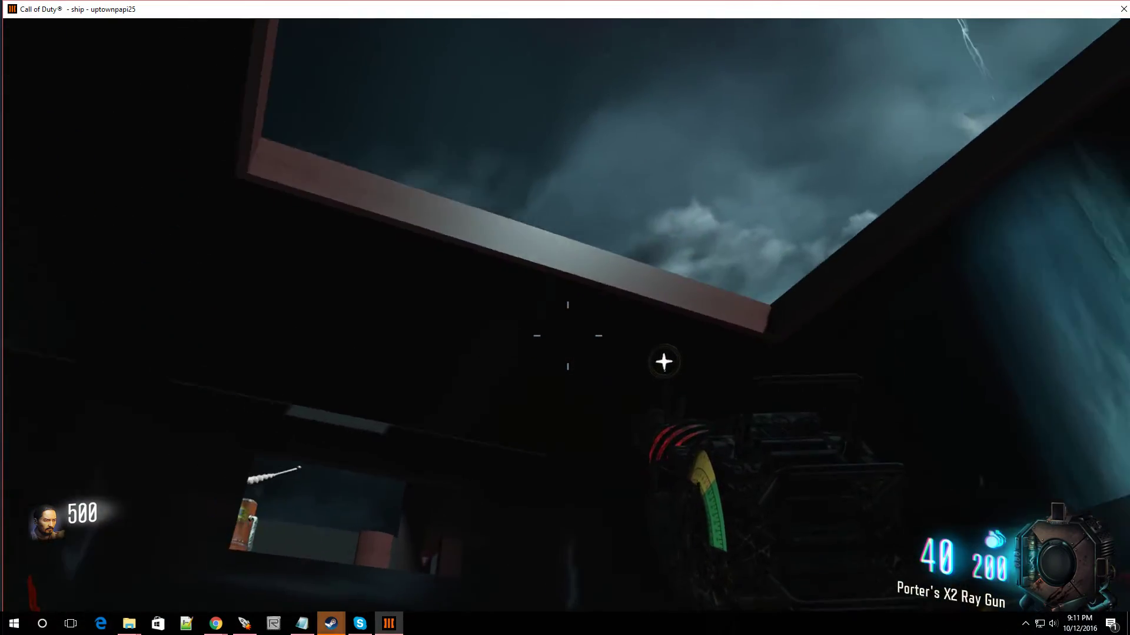
key(w)
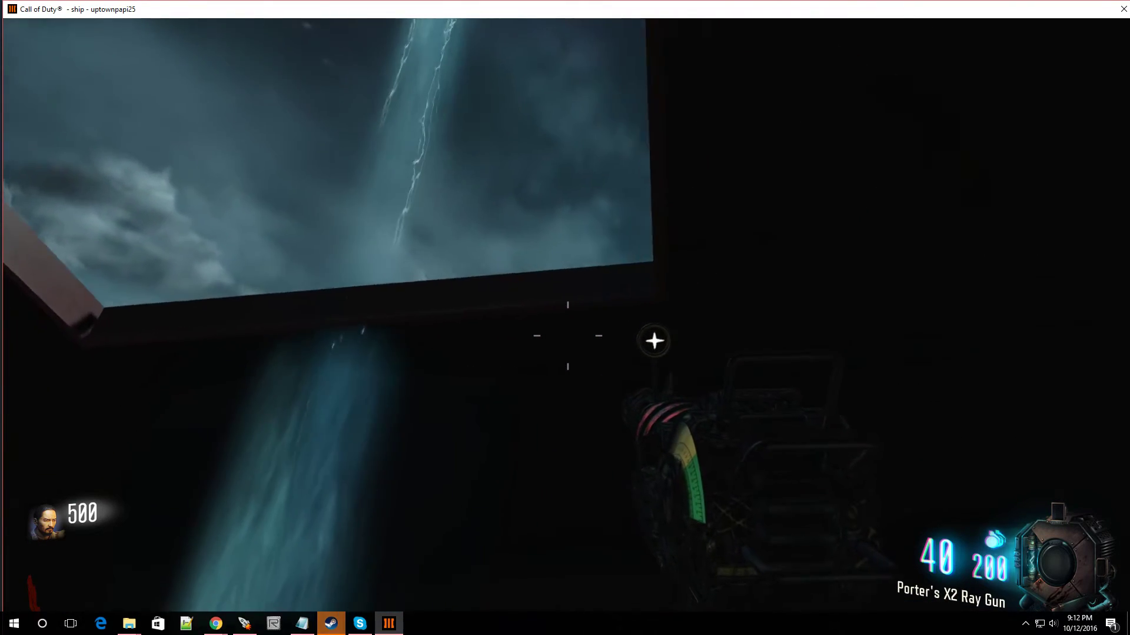
key(w)
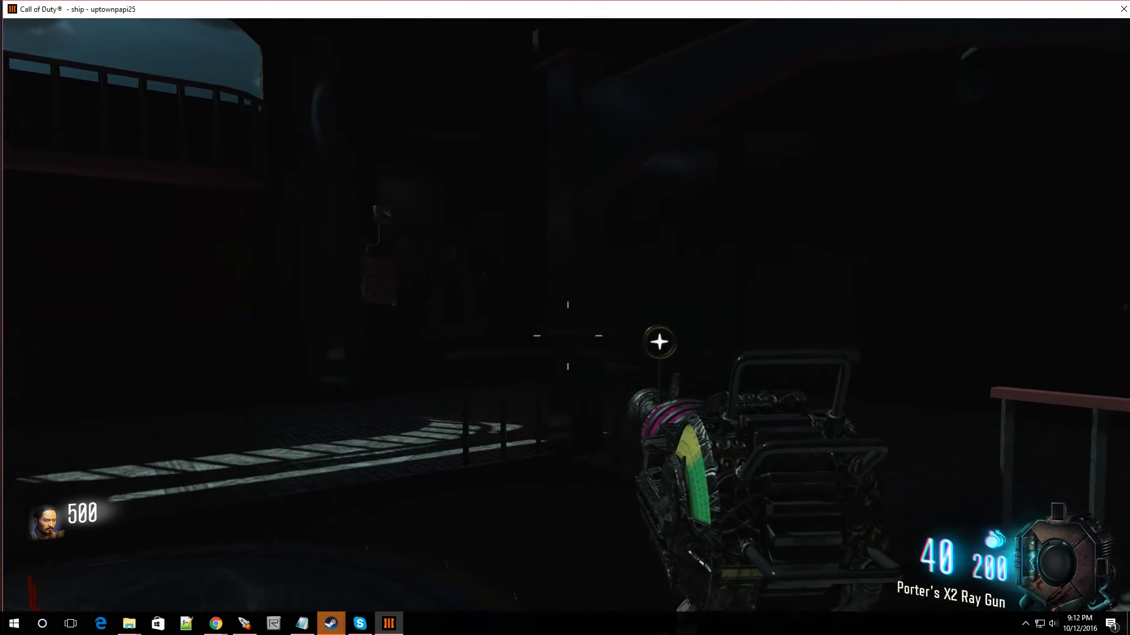
key(w)
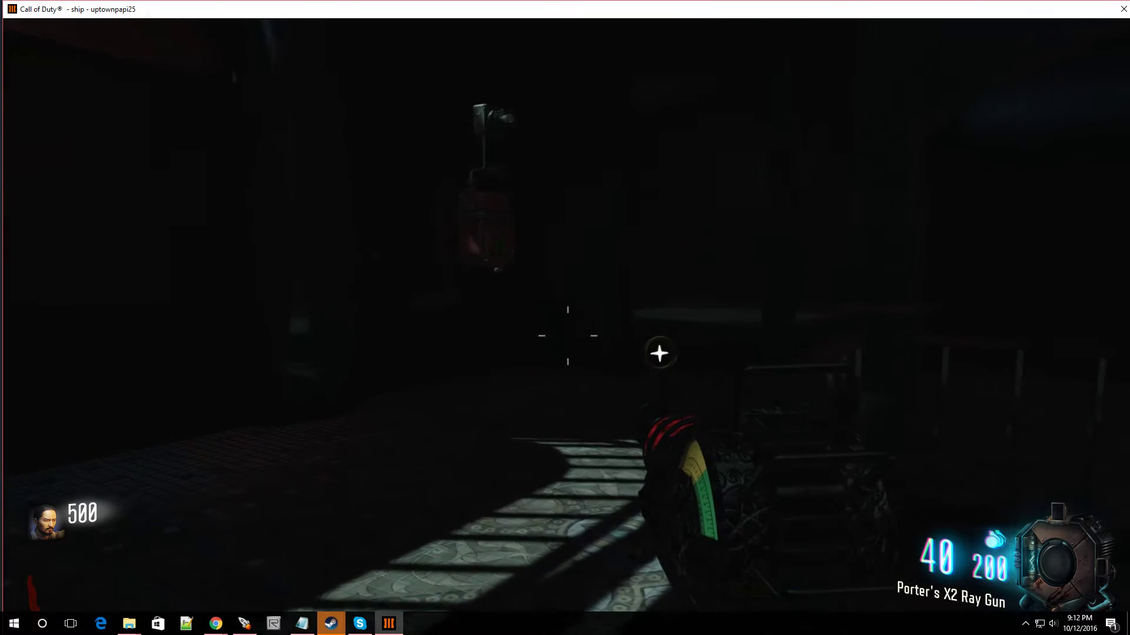
key(w)
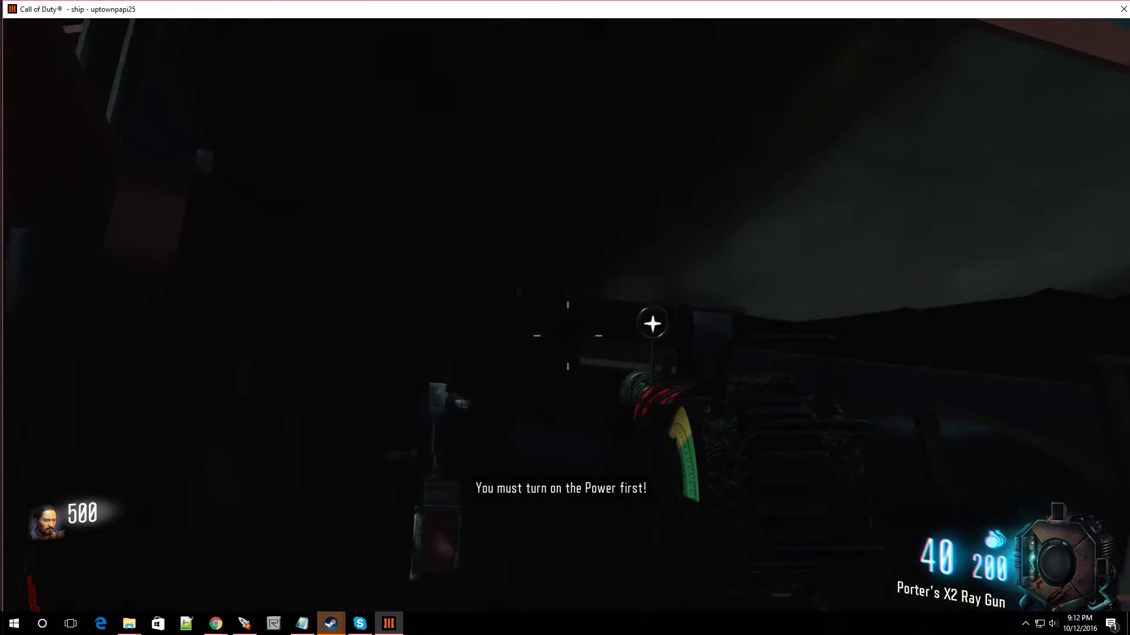
key(w)
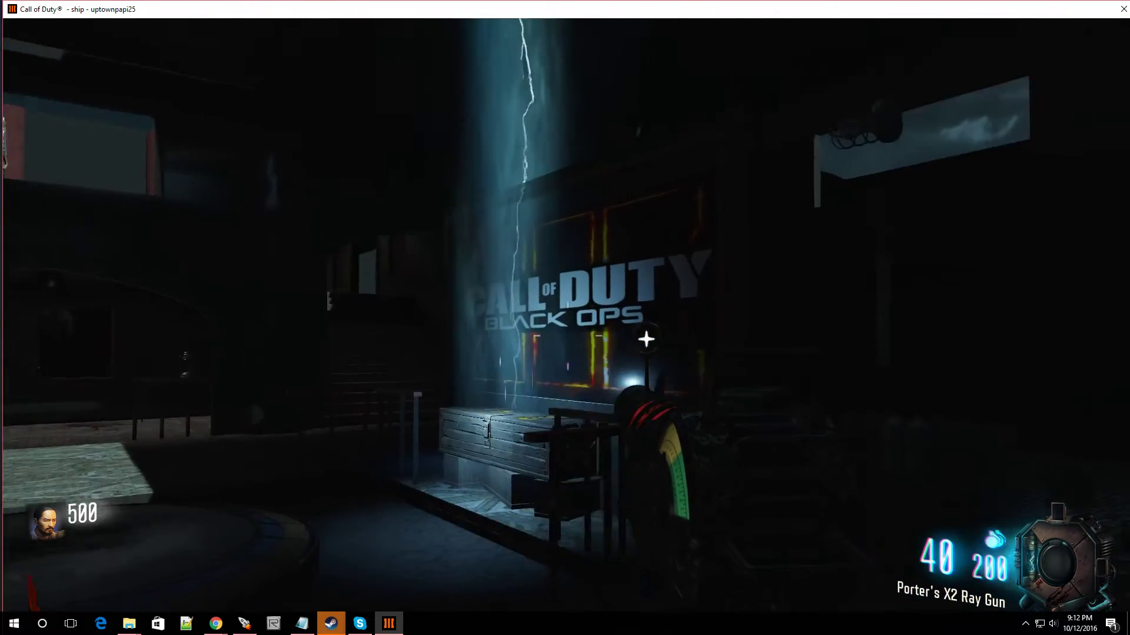
key(w)
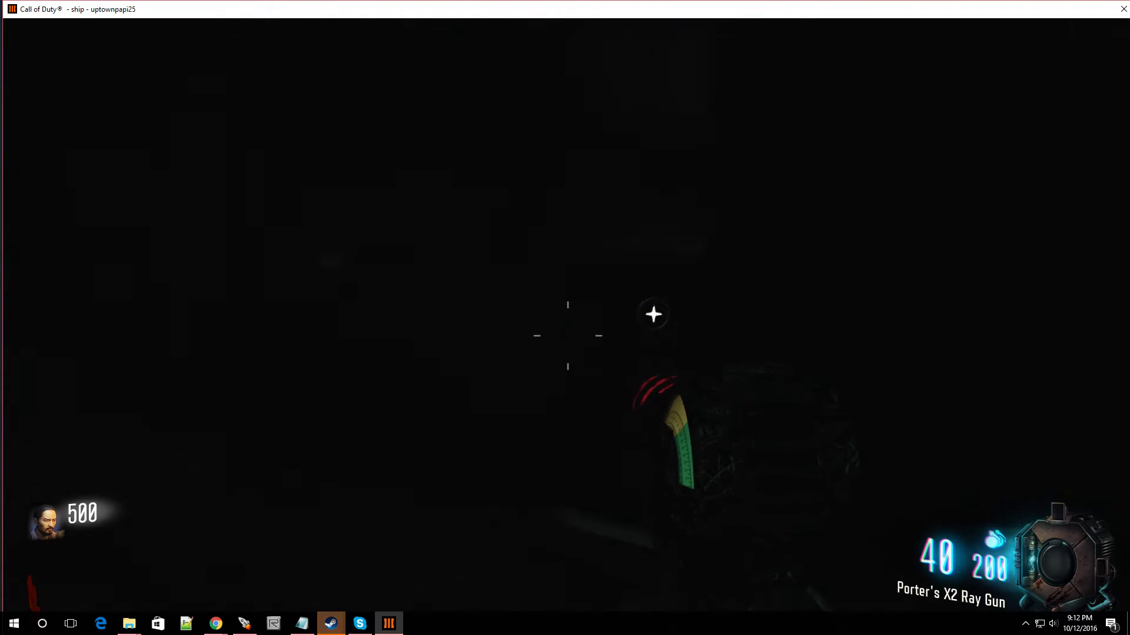
key(w)
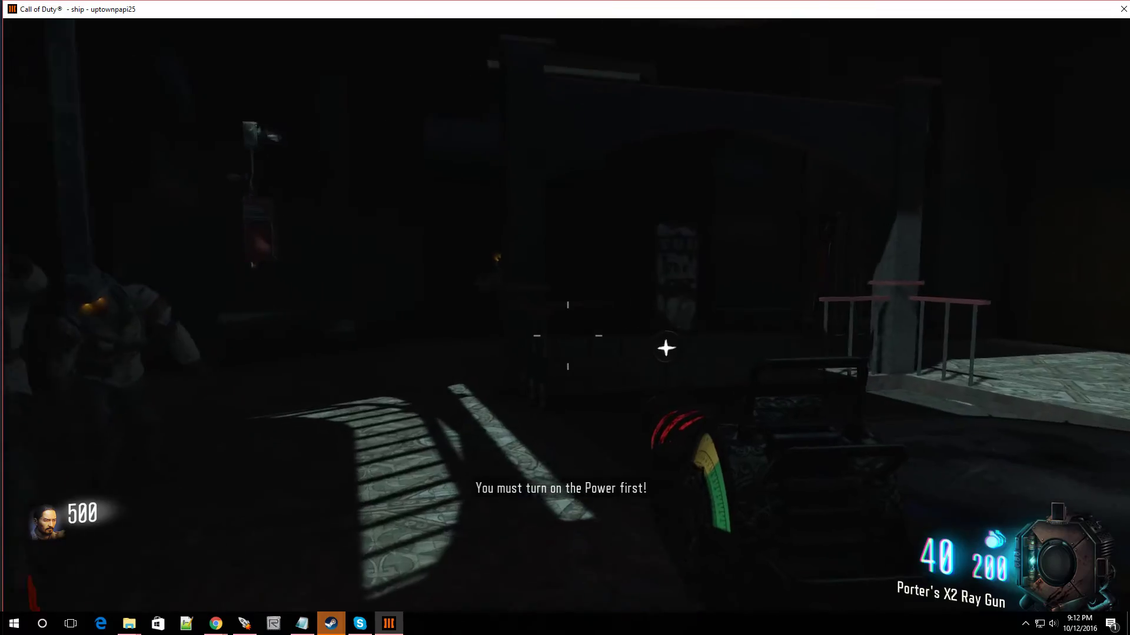
Step: Shoot the approaching zombies with Porter's X2 Ray Gun
click(672, 283)
click(671, 282)
click(666, 328)
click(679, 277)
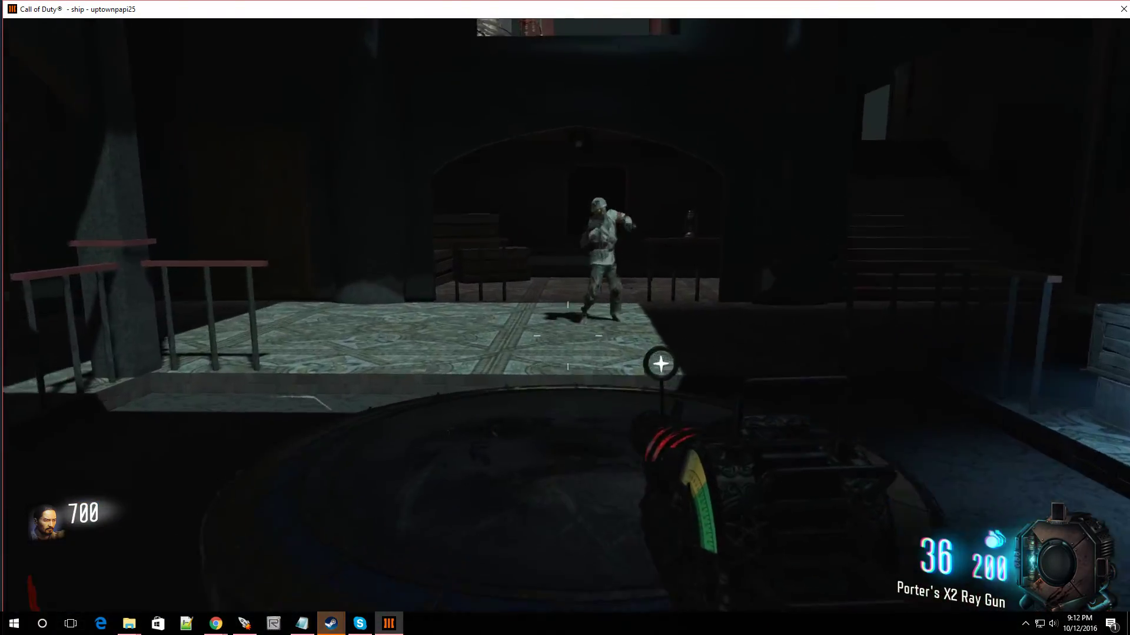
click(680, 285)
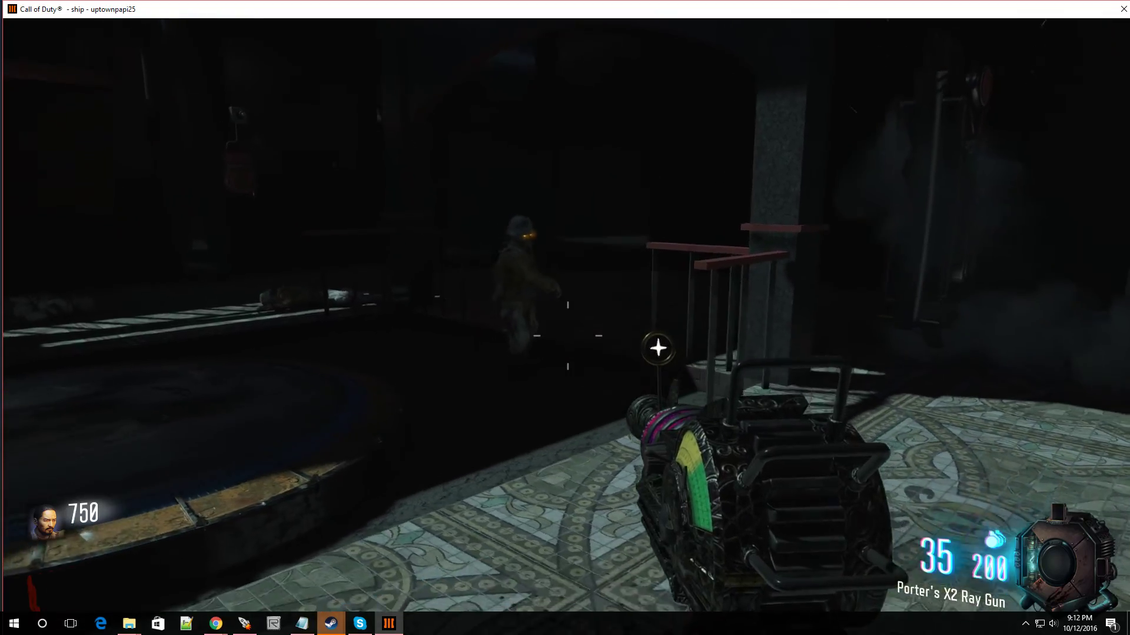
click(658, 345)
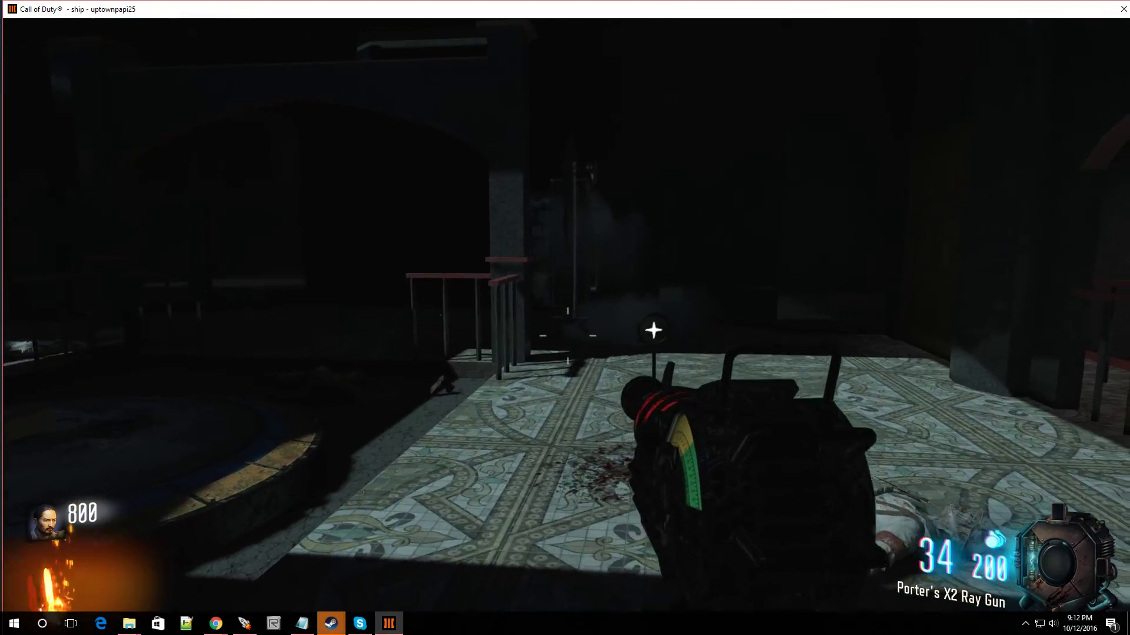
Step: Return to the Widow's Wine machine, reload the ray gun, and inspect the machine from the side and front
key(g)
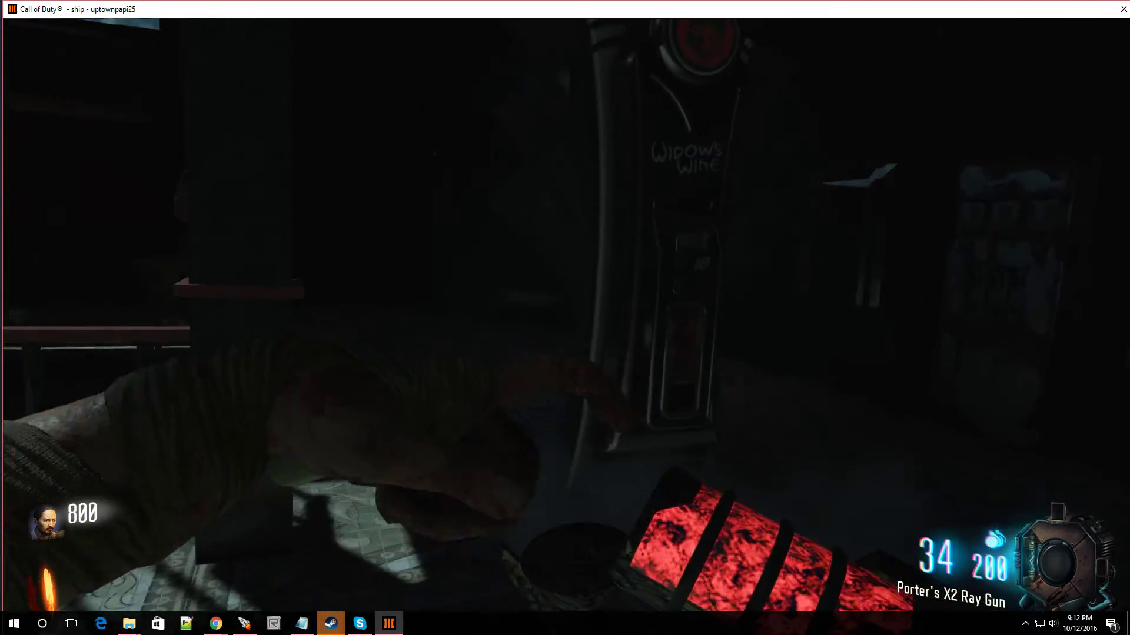
key(r)
key(a)
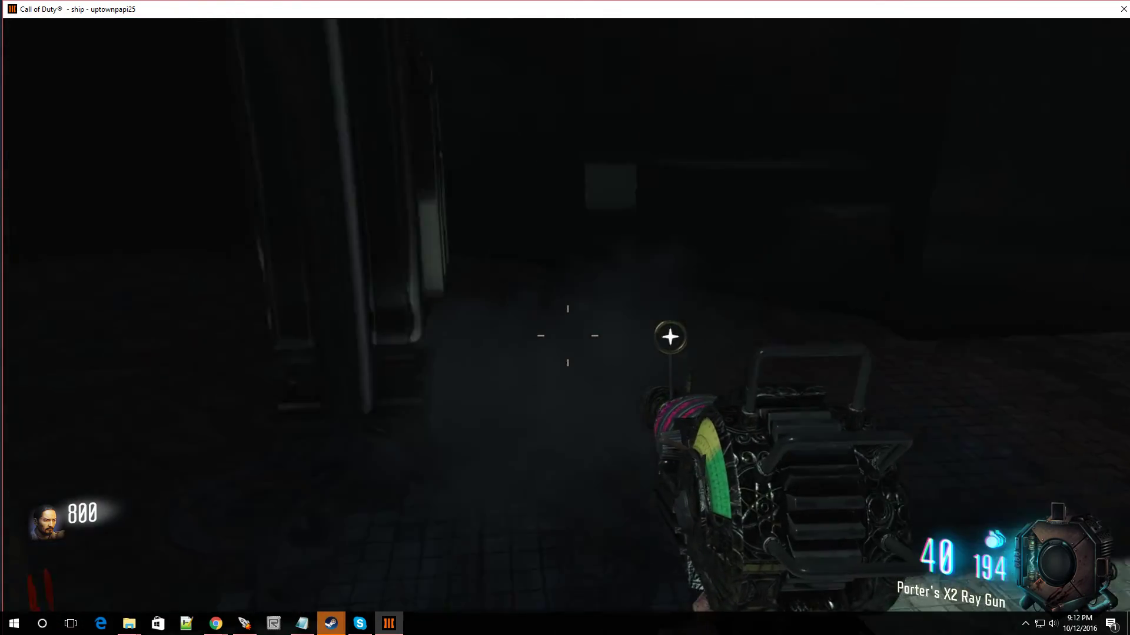
key(s)
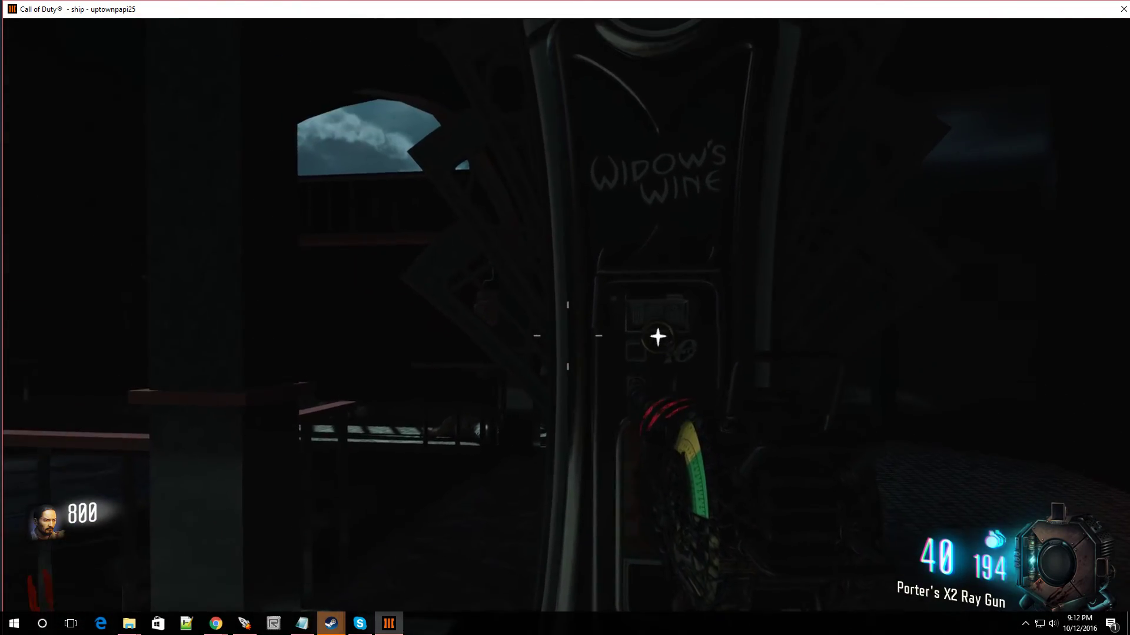
key(w)
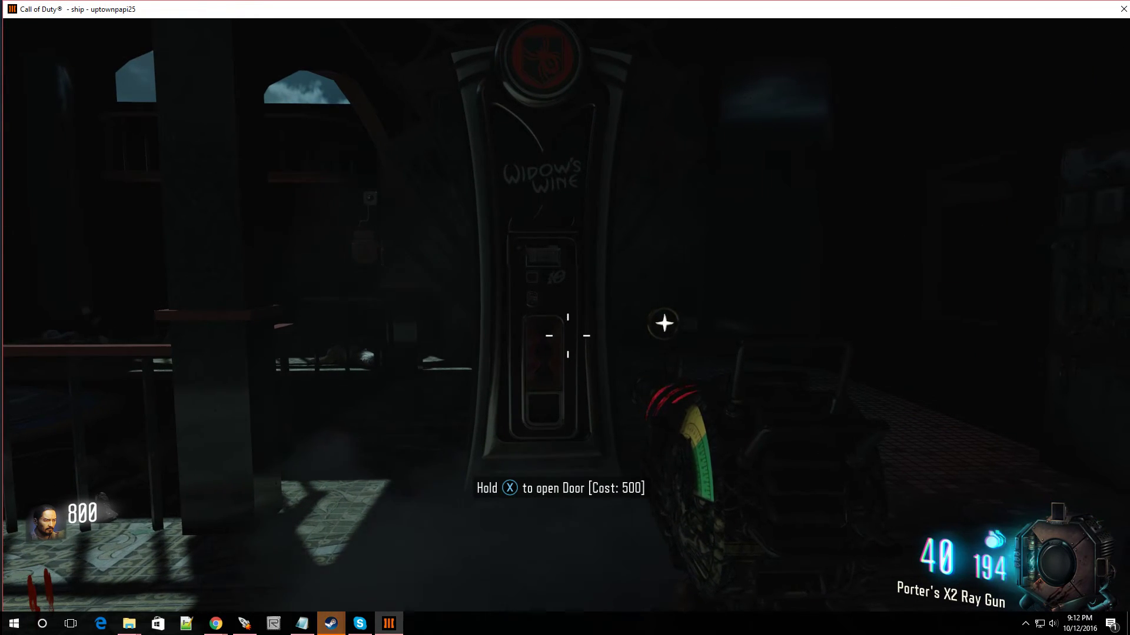
Step: End the running zombies game and confirm leaving the match
key(Escape)
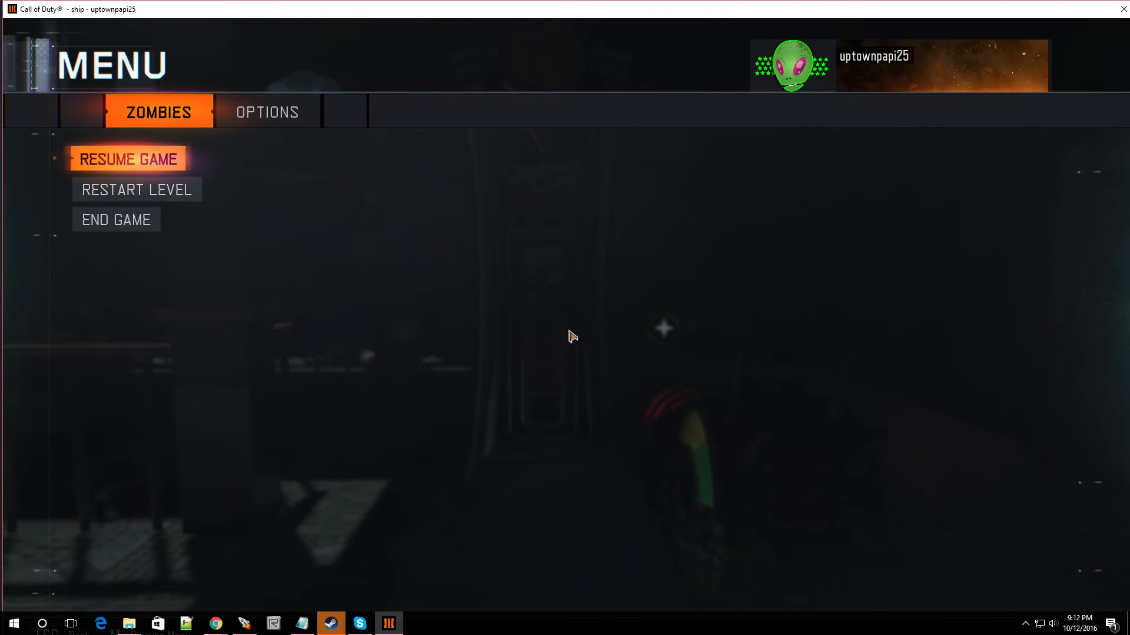
click(126, 222)
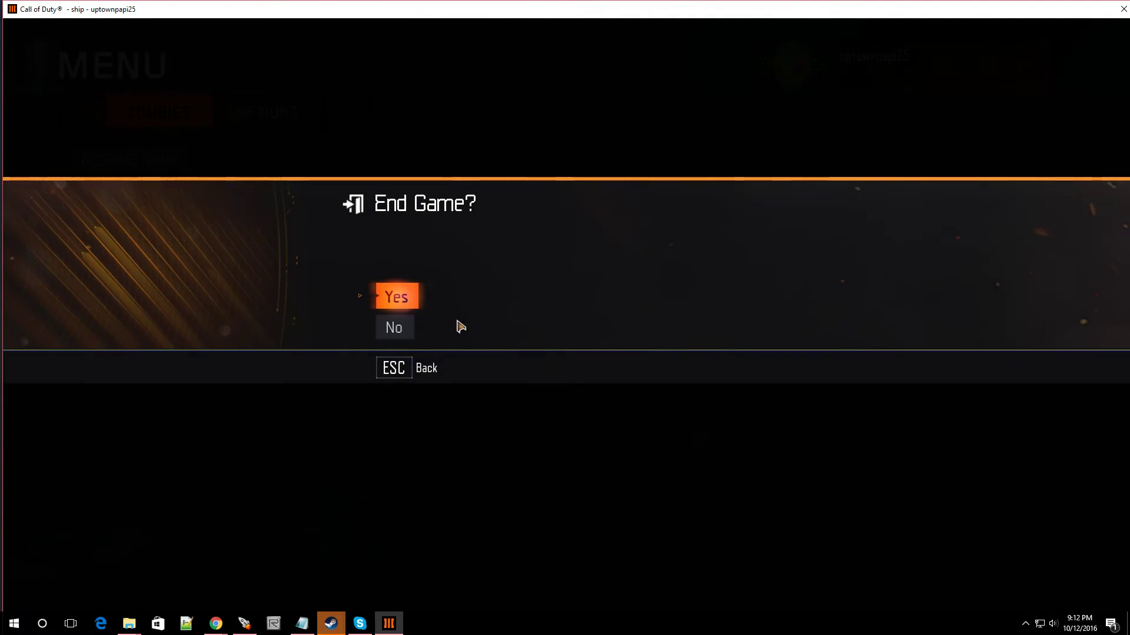
click(391, 297)
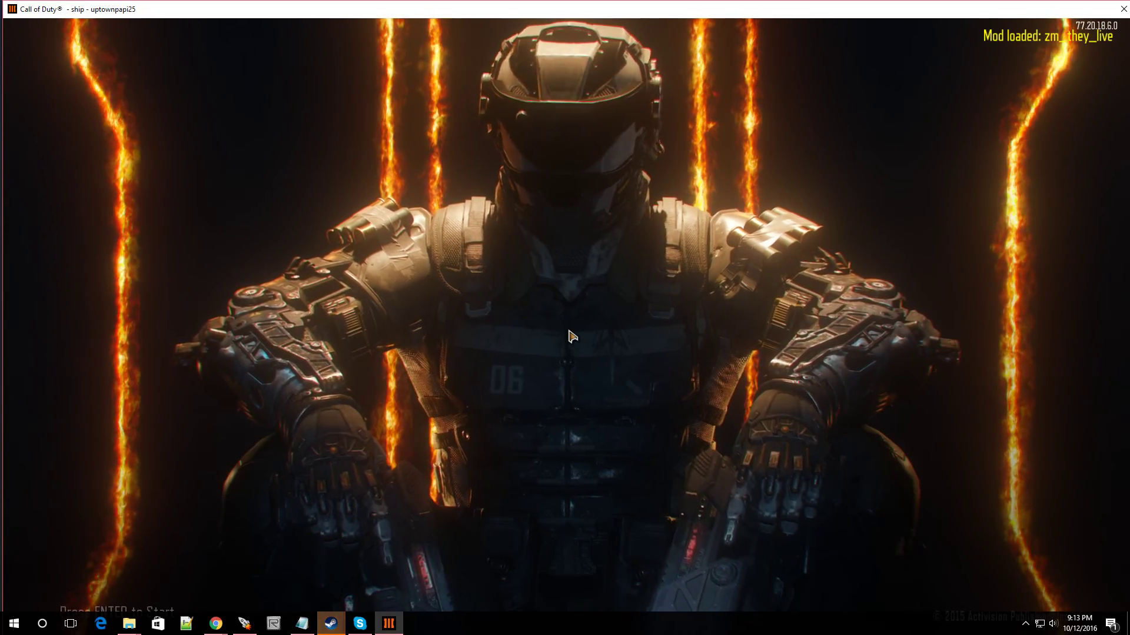
Step: Bring Radiant to the front and start closing the Call of Duty game window
click(273, 625)
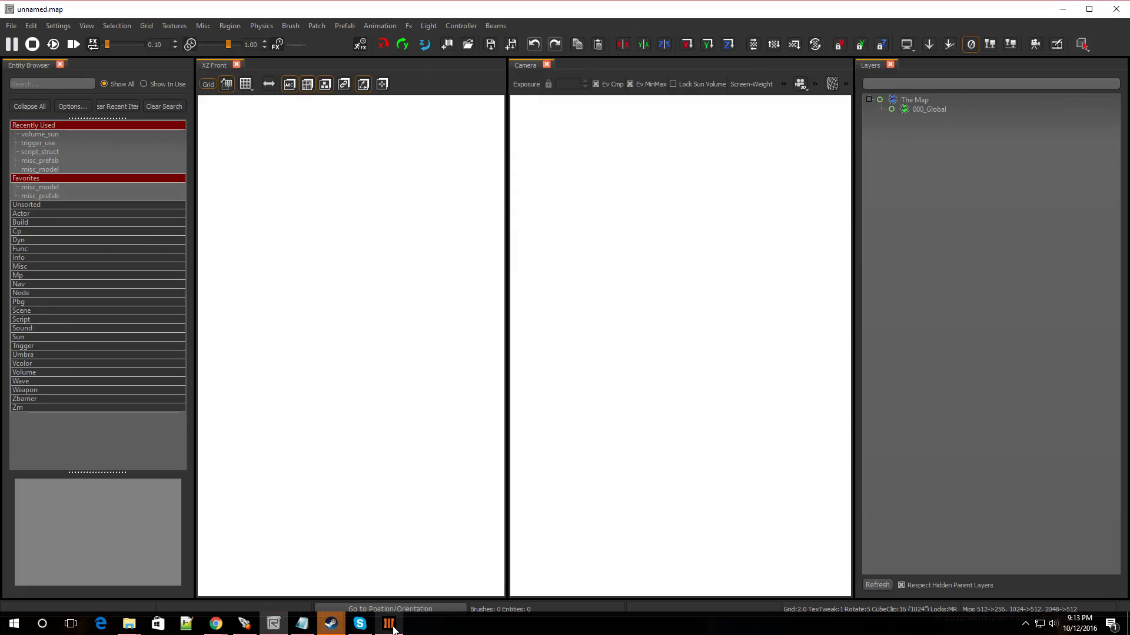
right_click(391, 625)
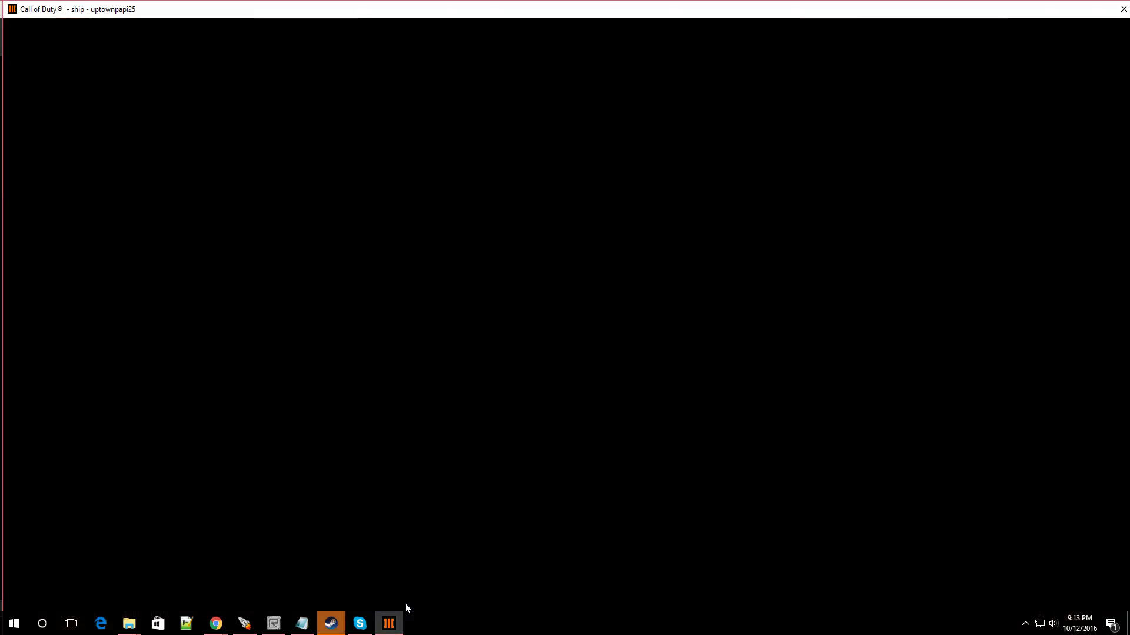